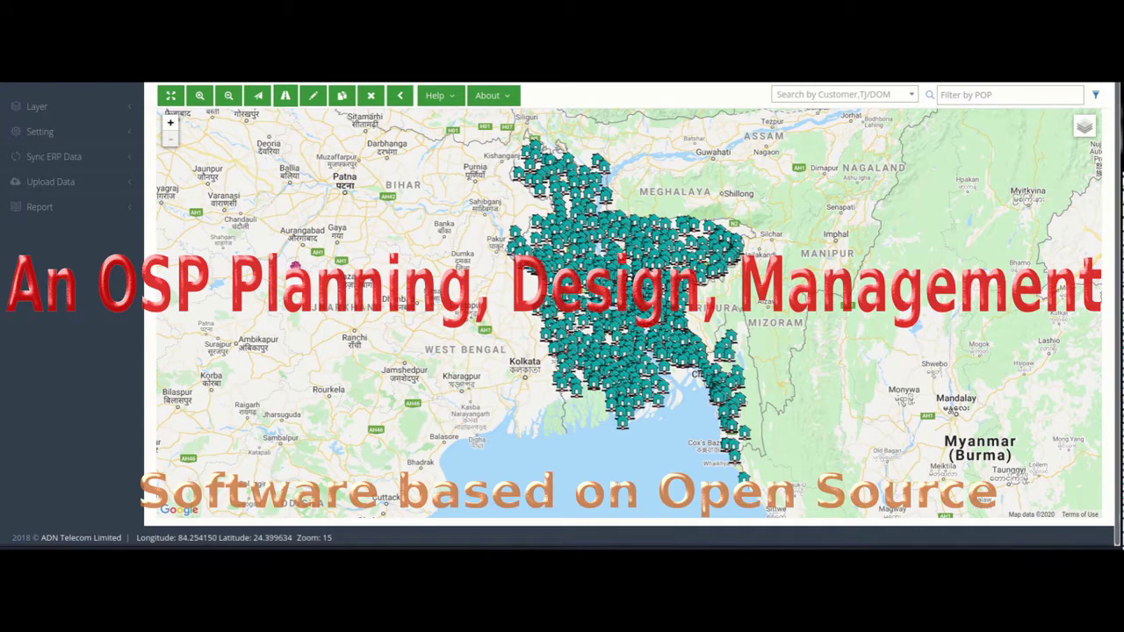
Search the POP filter for 'GEC' and limit the map to 'GEC, Chottogram'.
click(971, 95)
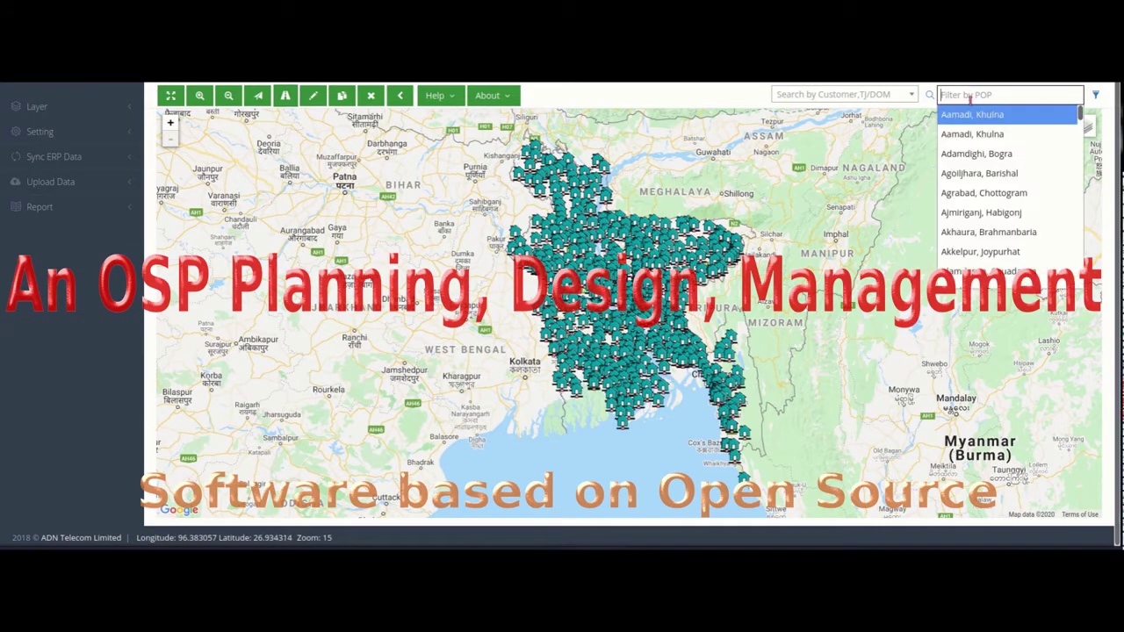
text(GEC)
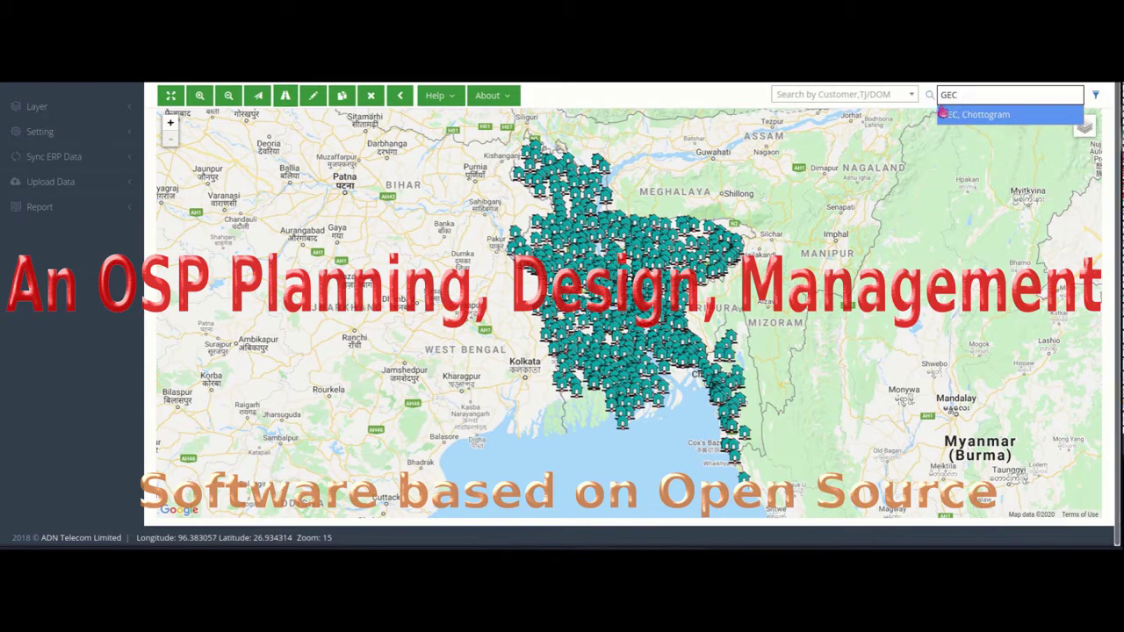
click(953, 114)
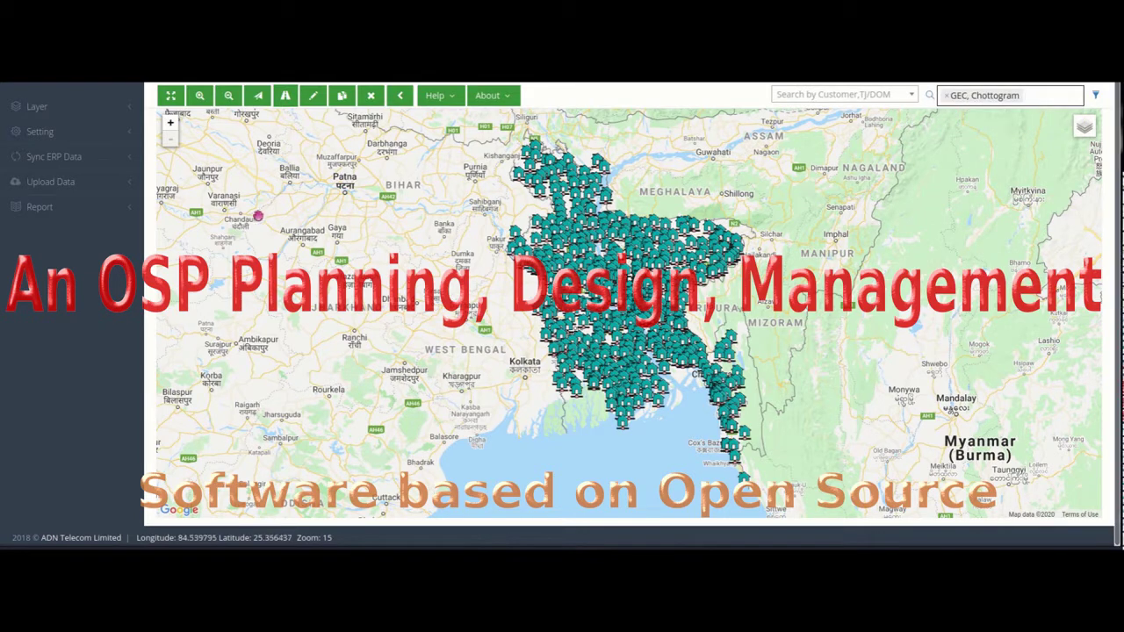
Turn on the Fiber, TJBox and DBox layers and show the fiber core colour legend.
click(44, 116)
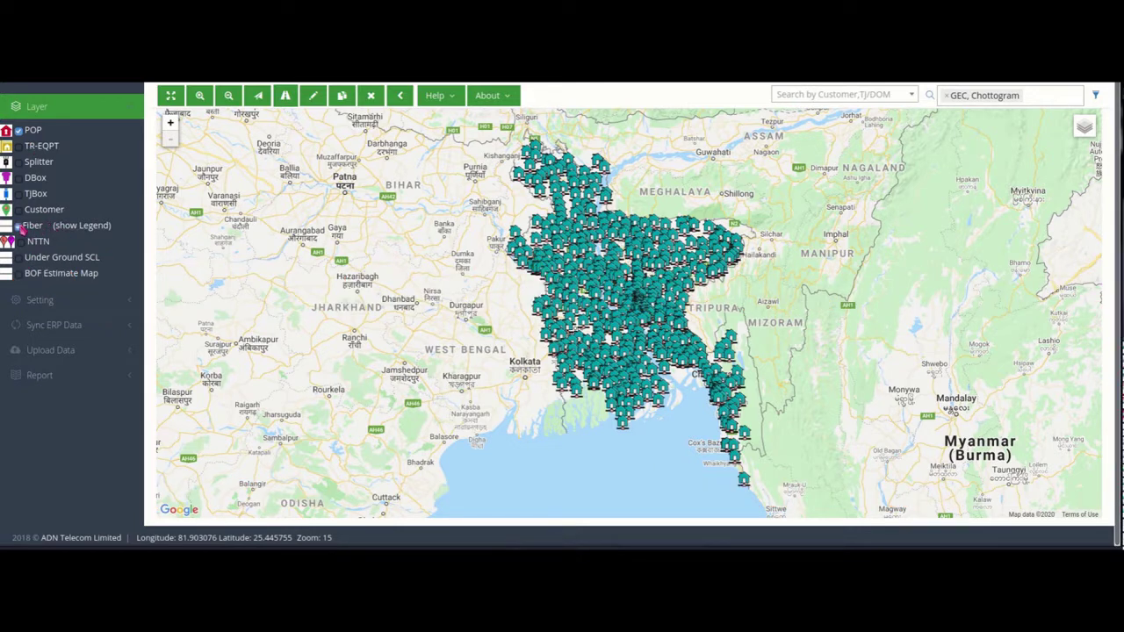
click(18, 227)
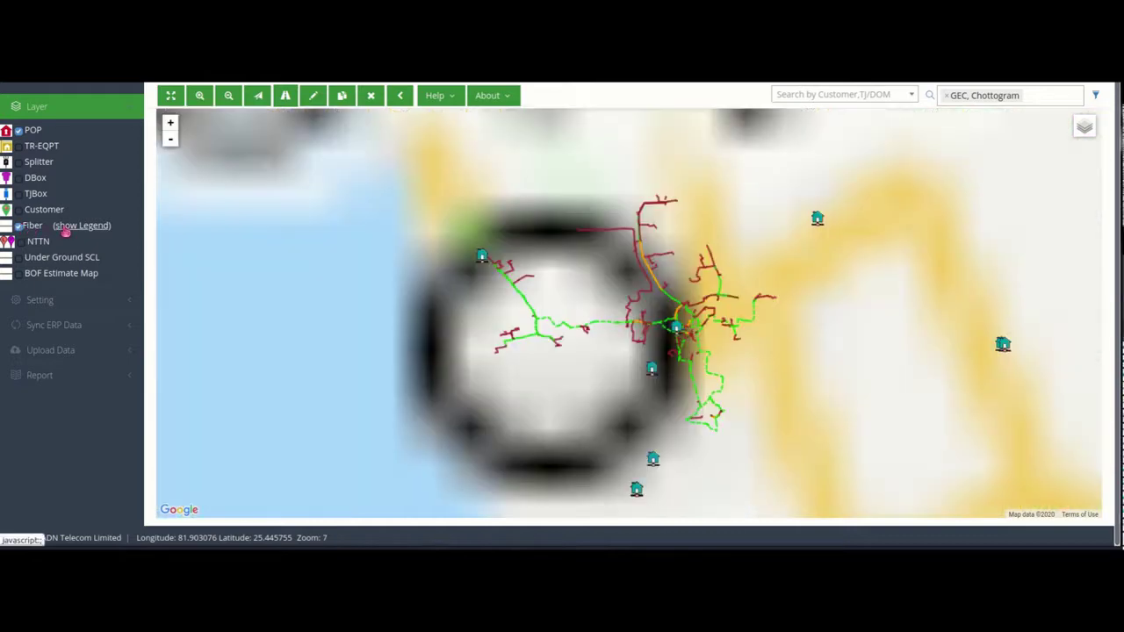
click(66, 228)
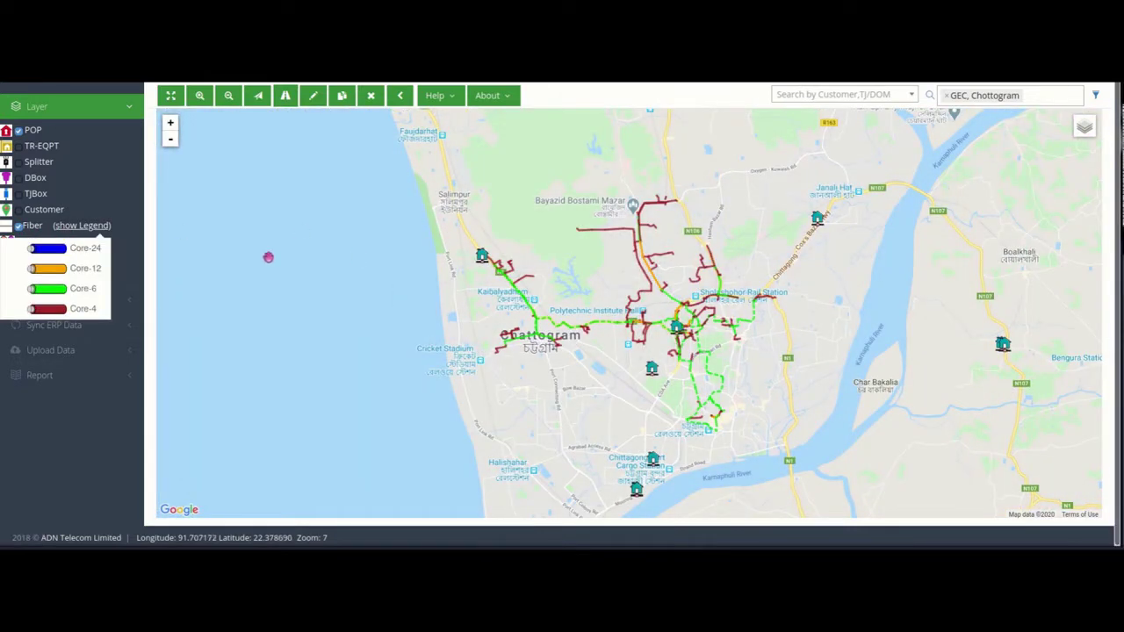
click(19, 194)
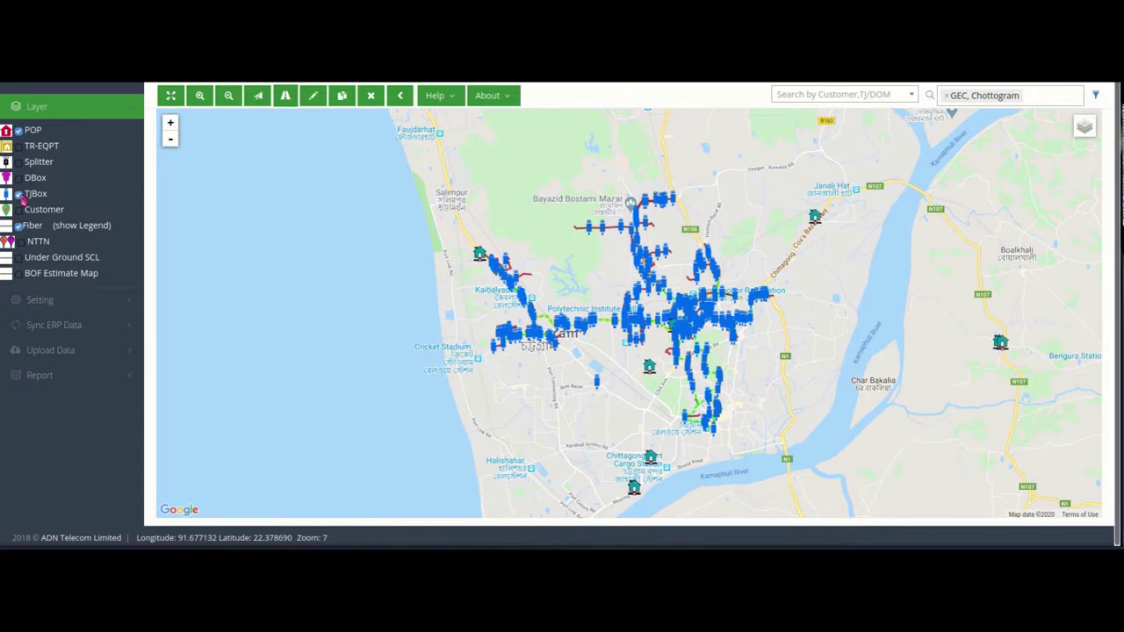
click(18, 178)
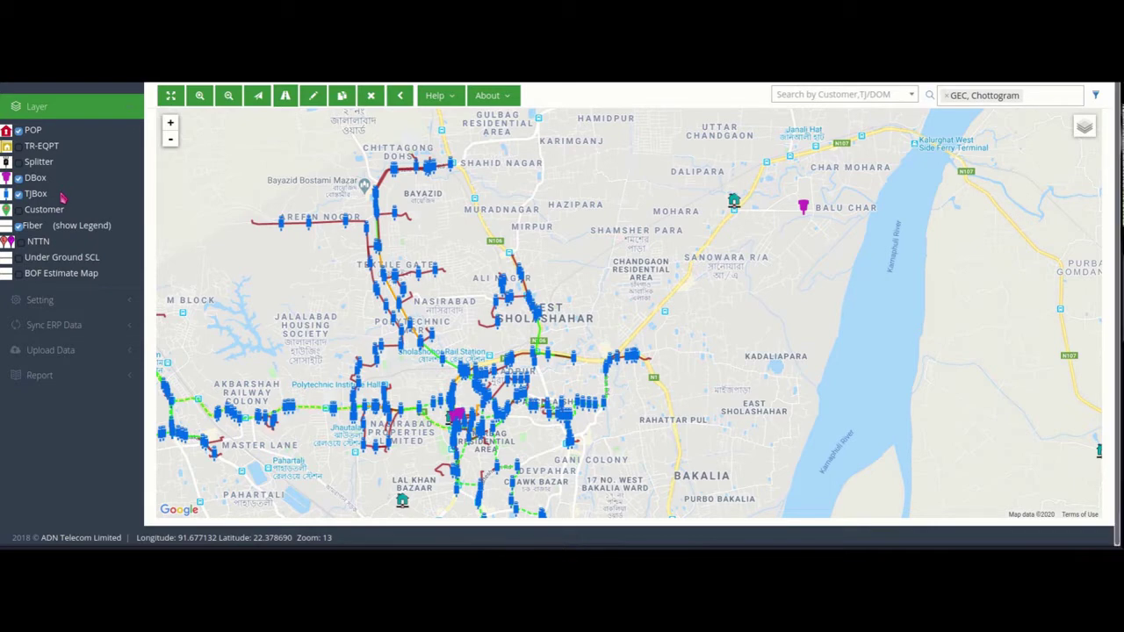
Pan to the city-centre network, zoom into the western routes, and toggle the fiber core legend.
drag(246, 360, 404, 254)
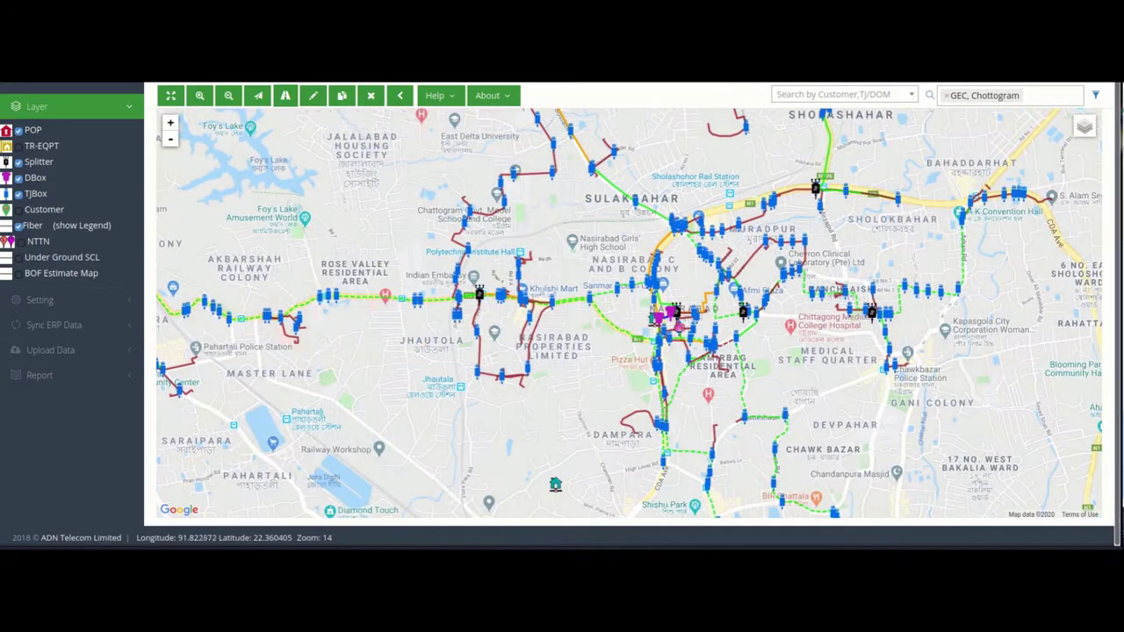
scroll(654, 326, up, 1)
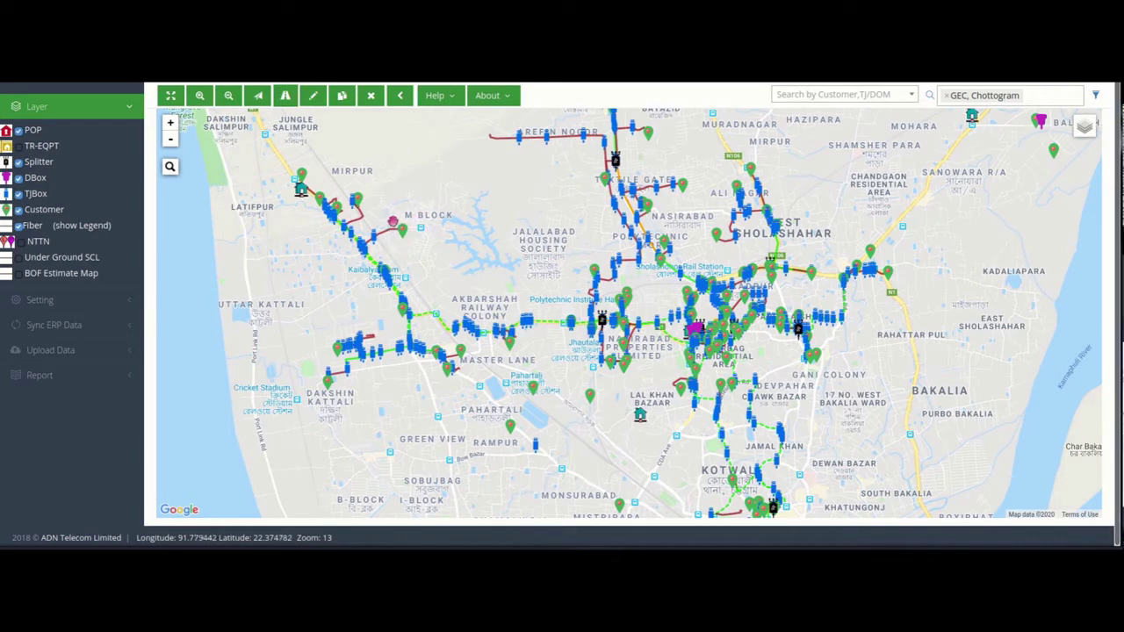
scroll(402, 246, up, 1)
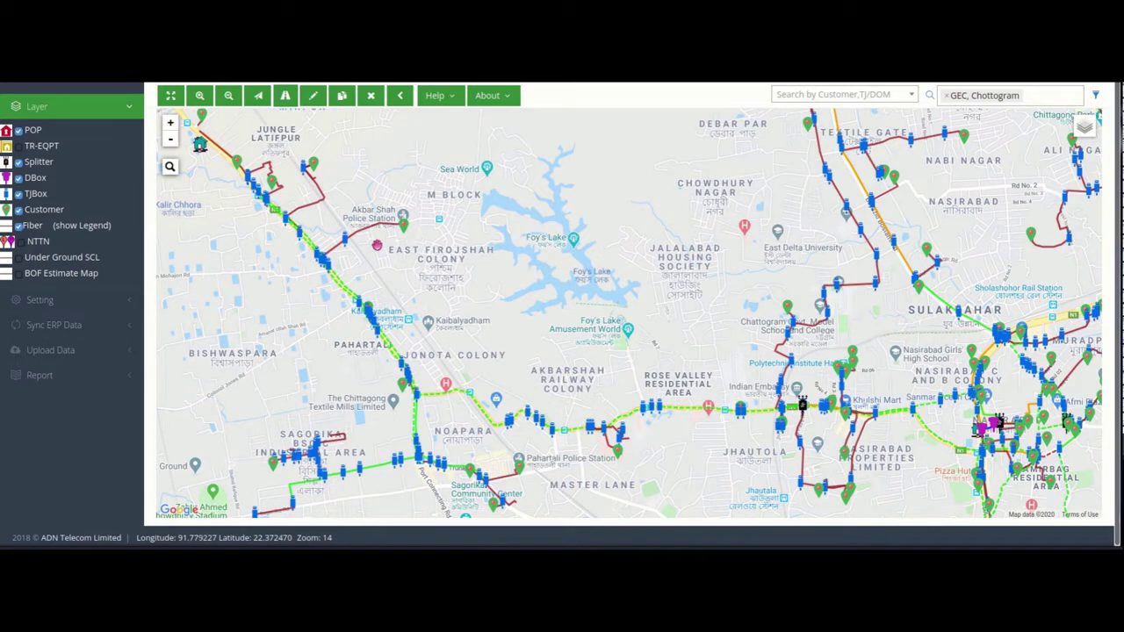
click(88, 230)
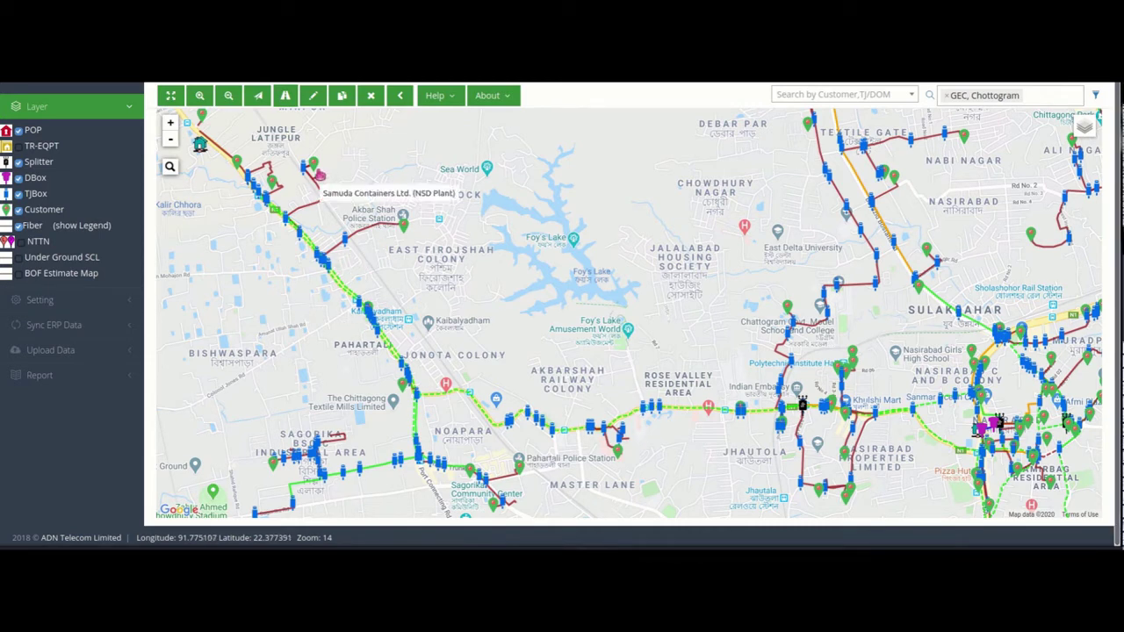
Review the Samuda Containers Ltd. (NSD Plant) customer details, then close them, keeping its map summary open.
click(313, 167)
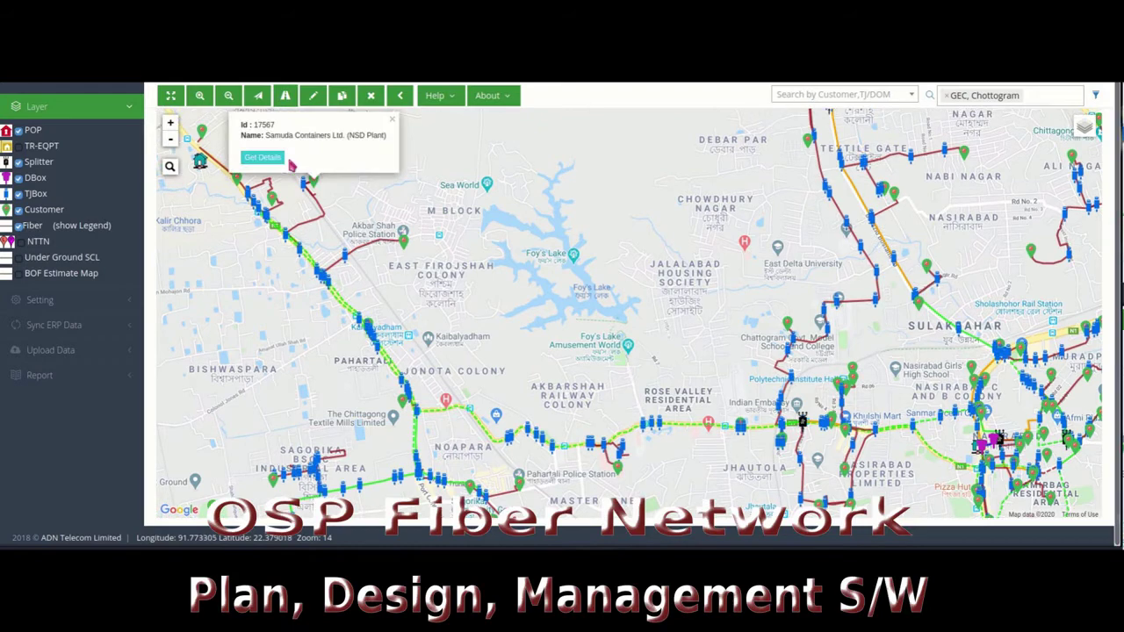
click(273, 159)
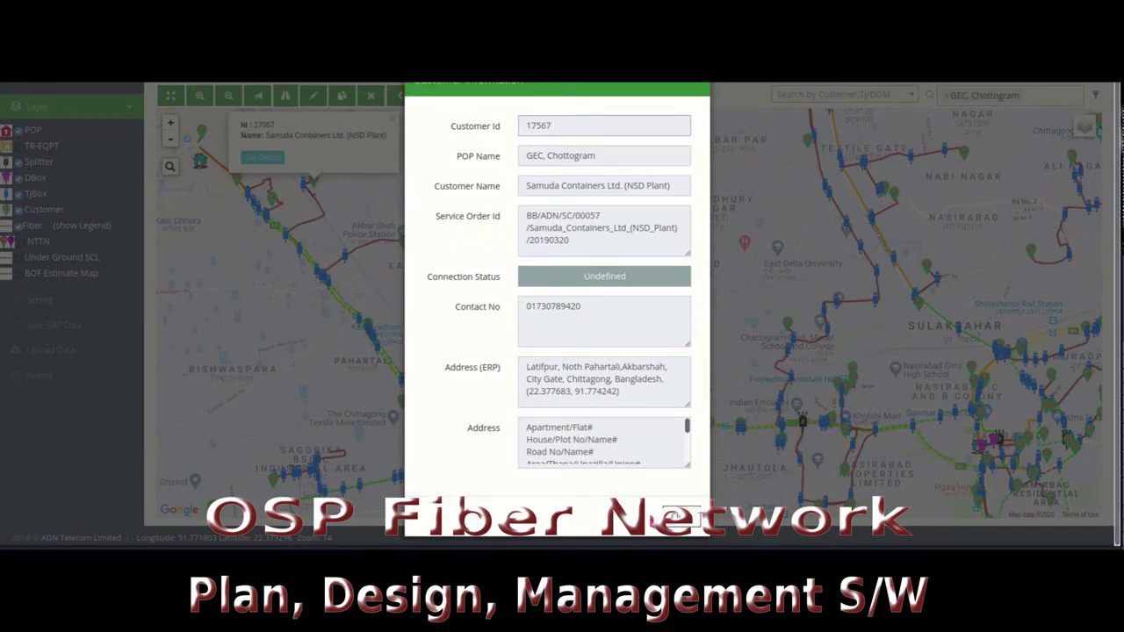
click(681, 518)
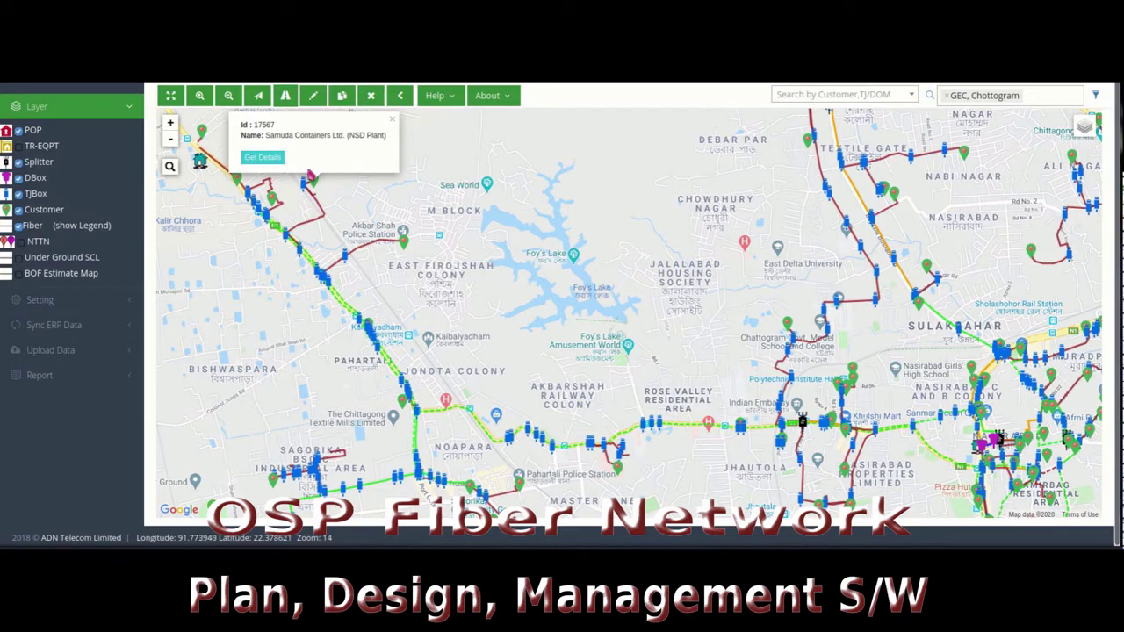
mouse_move(321, 214)
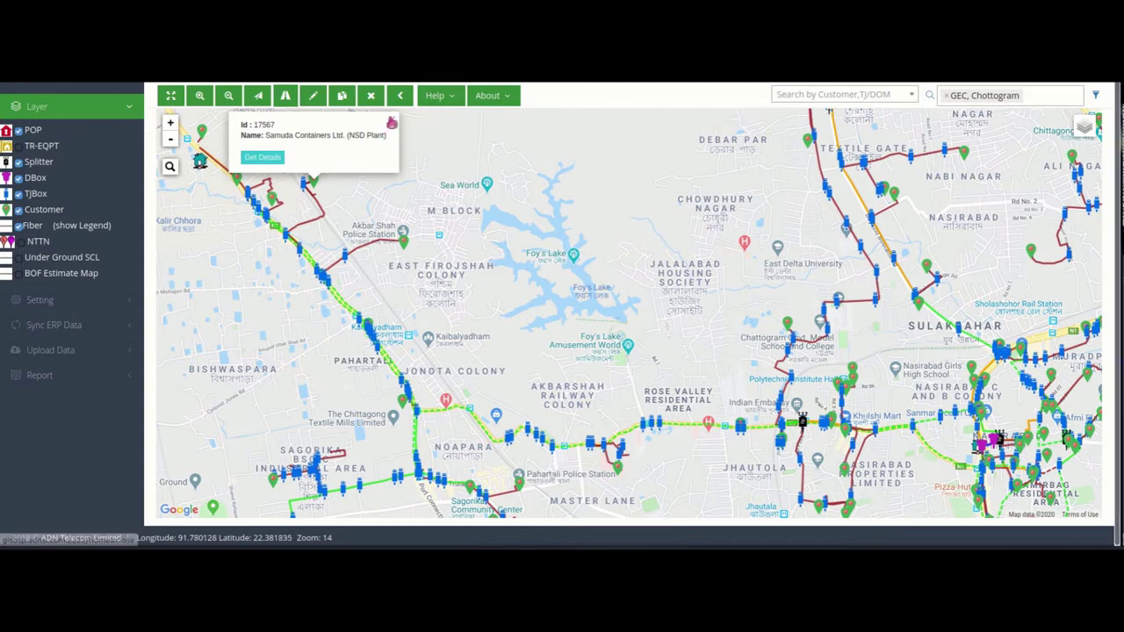
Dismiss the customer summary and open the cable details of Rail Line TJ Box-01.
click(391, 123)
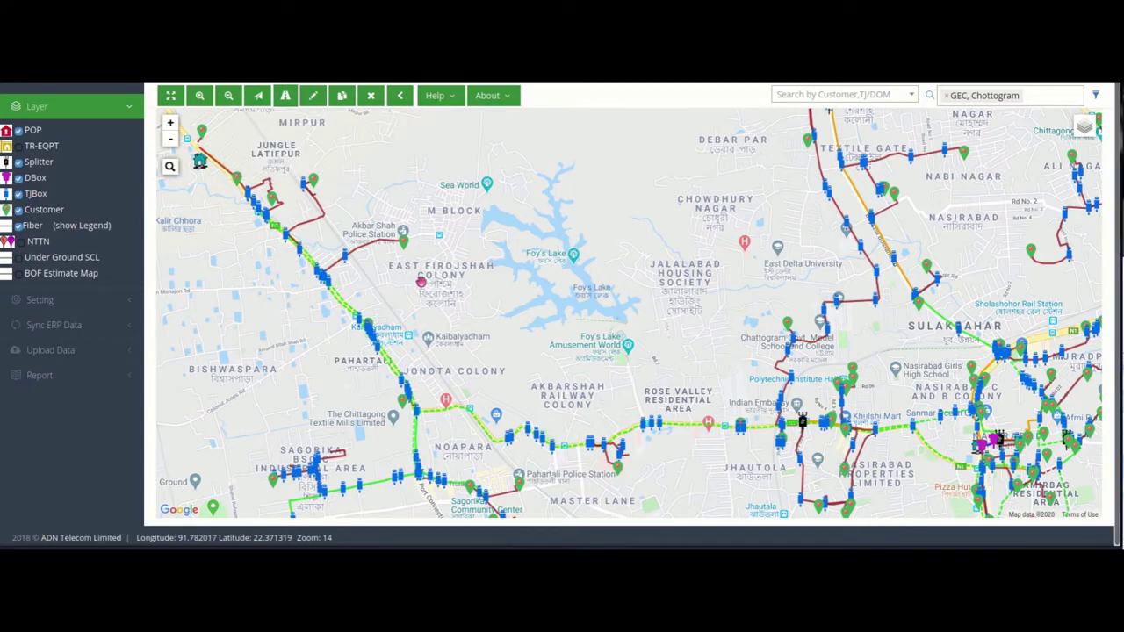
drag(651, 373, 646, 336)
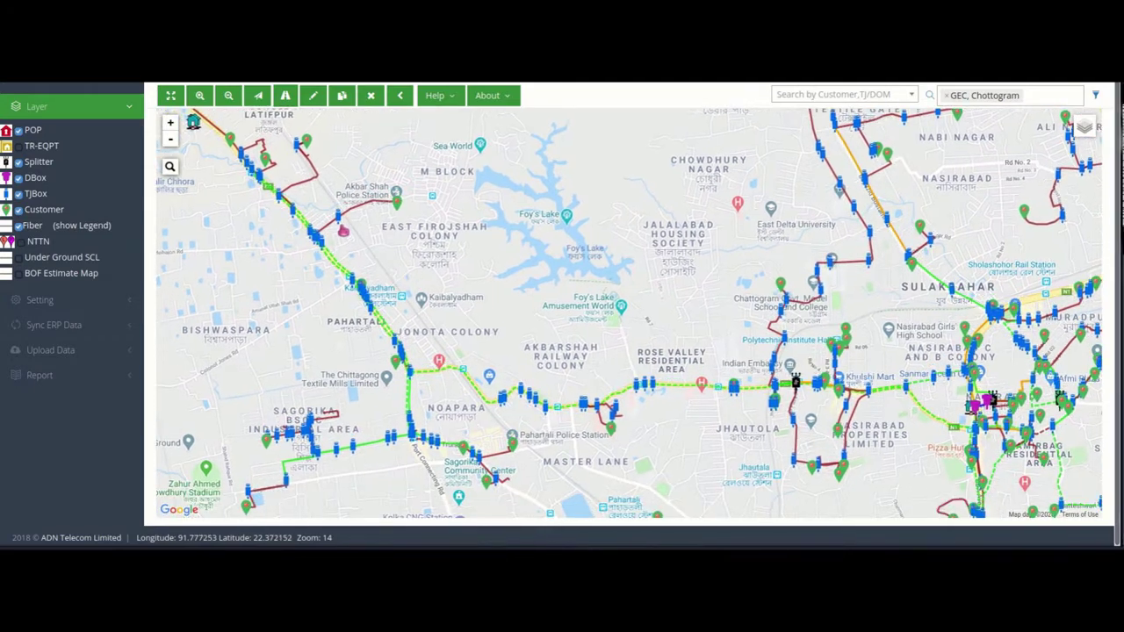
click(340, 223)
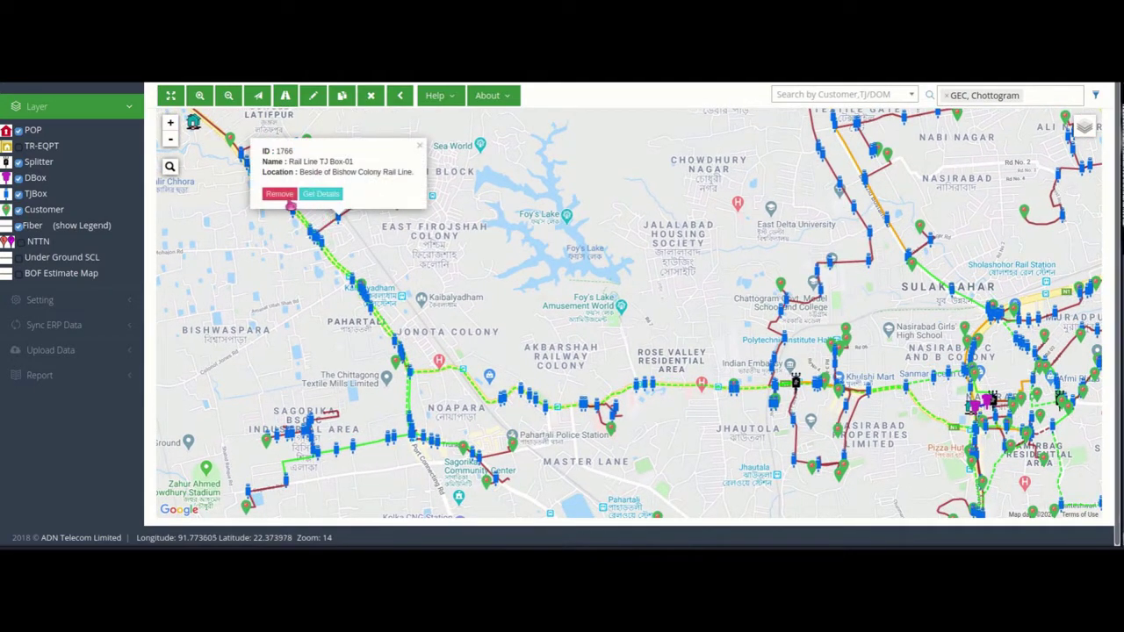
click(317, 195)
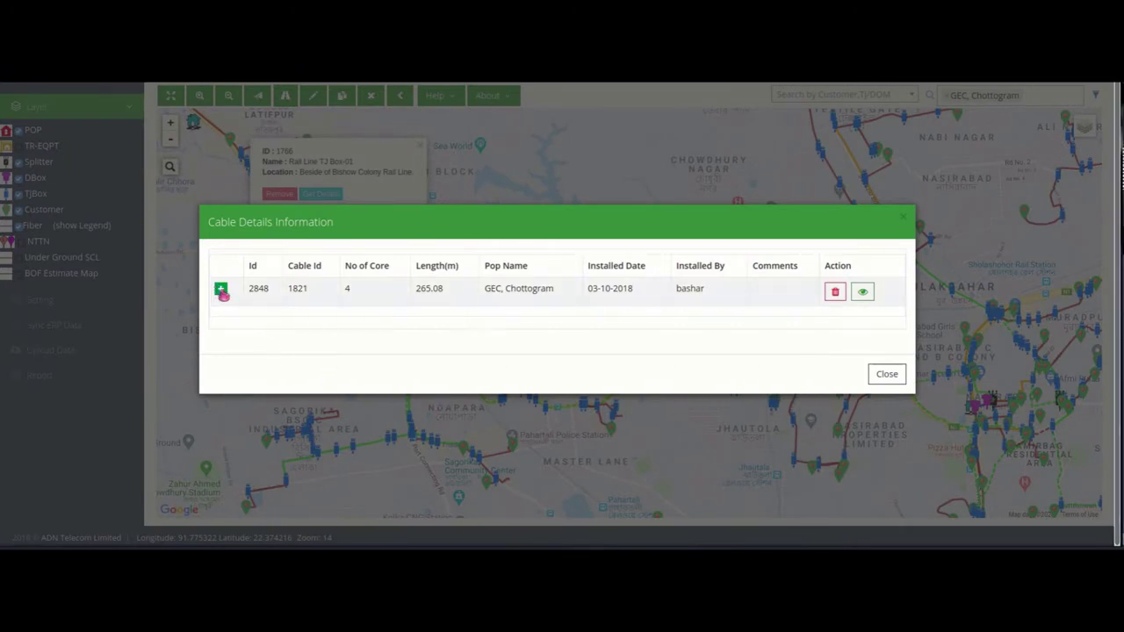
Review cable 1821's passive and splitter network tables, then close the details and TJ box summary.
click(221, 292)
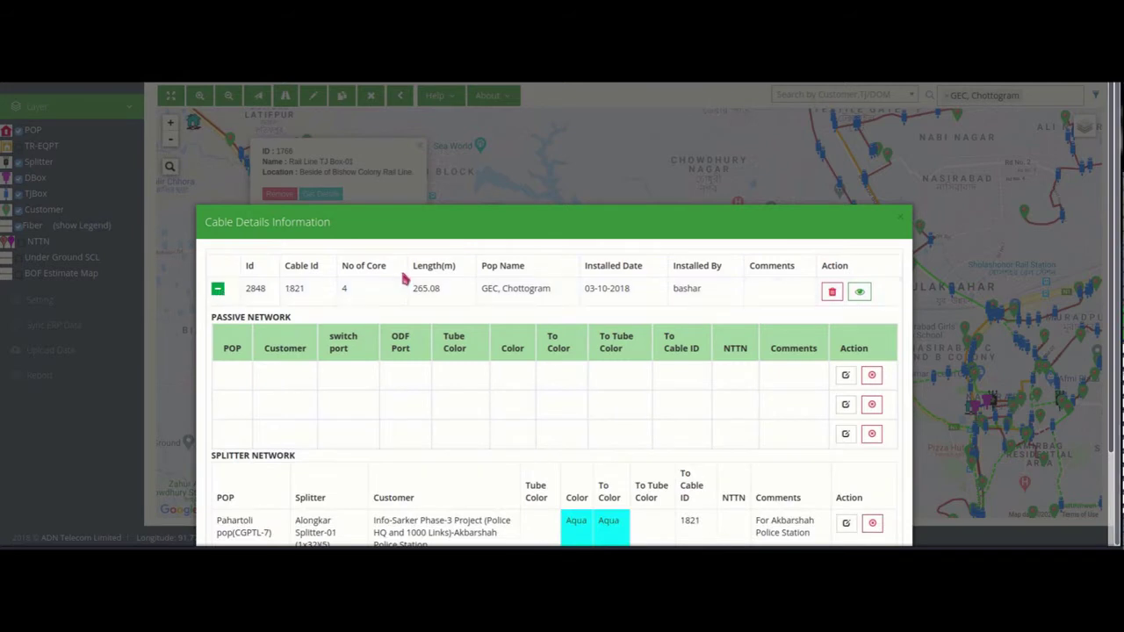
double_click(433, 230)
scroll(677, 287, down, 2)
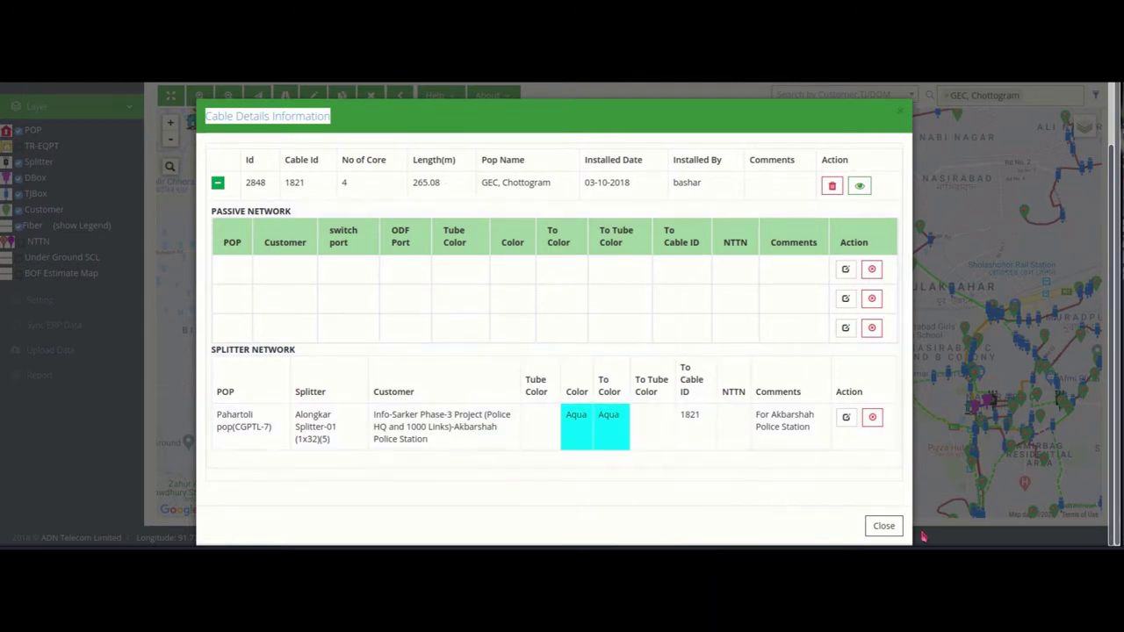
click(882, 526)
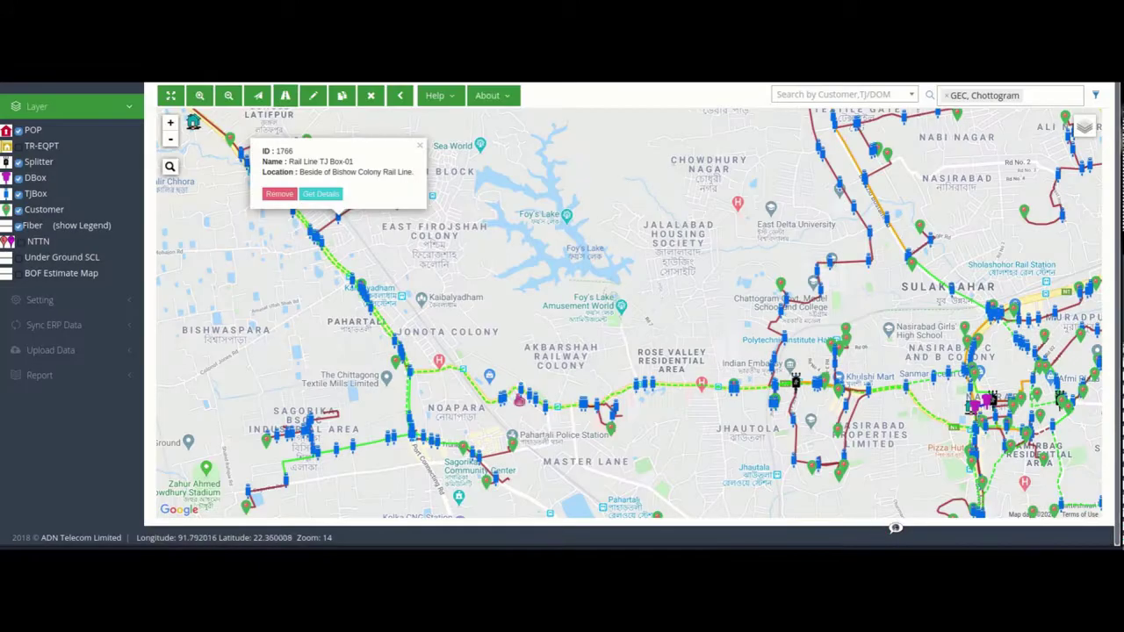
click(420, 146)
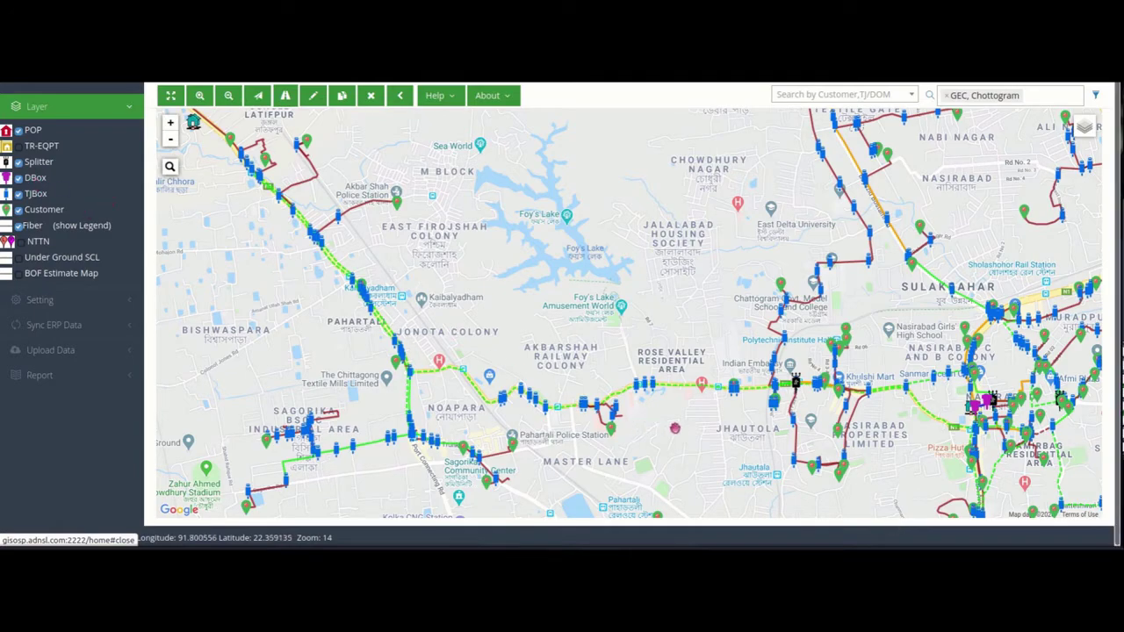
Open GEC BBox-2's cable details and expand the cable row's network tables.
drag(675, 428, 587, 385)
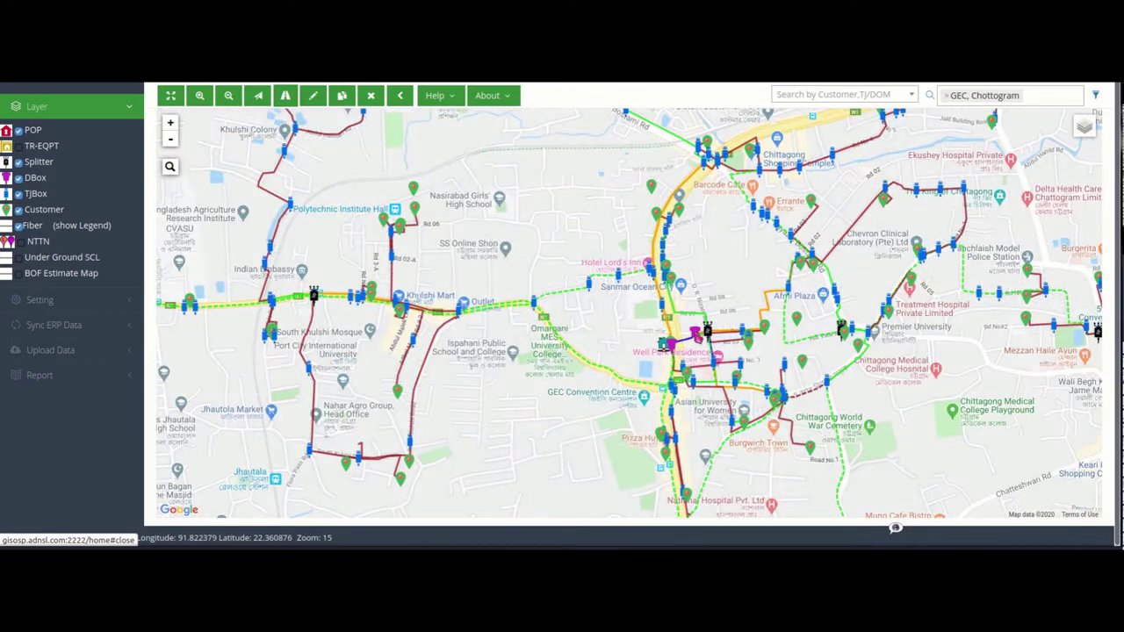
click(695, 334)
click(708, 314)
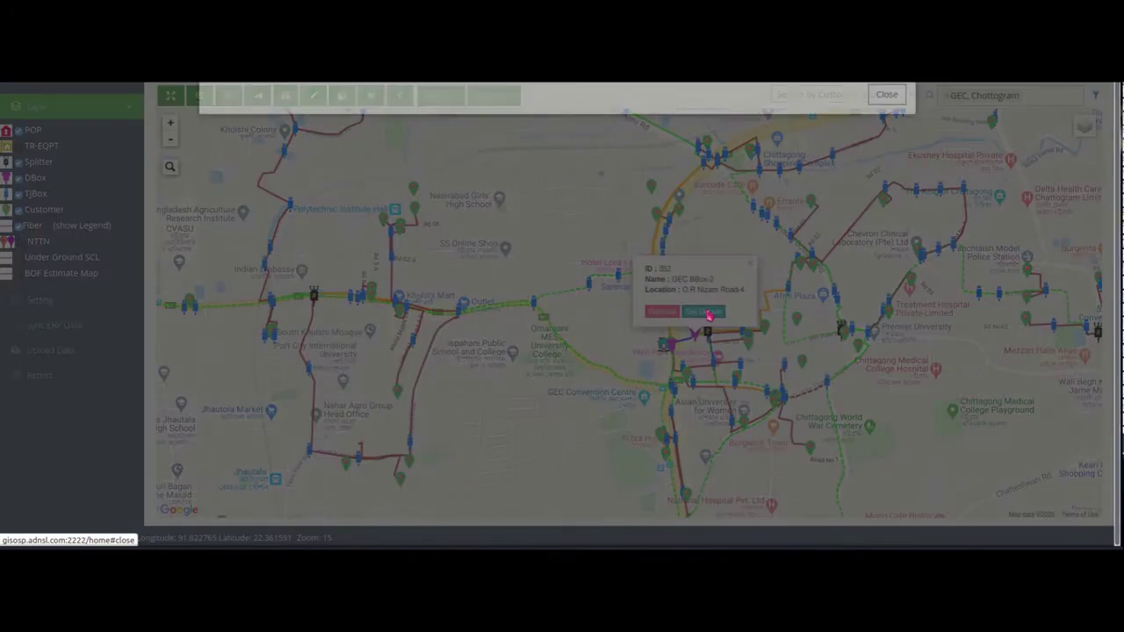
click(219, 293)
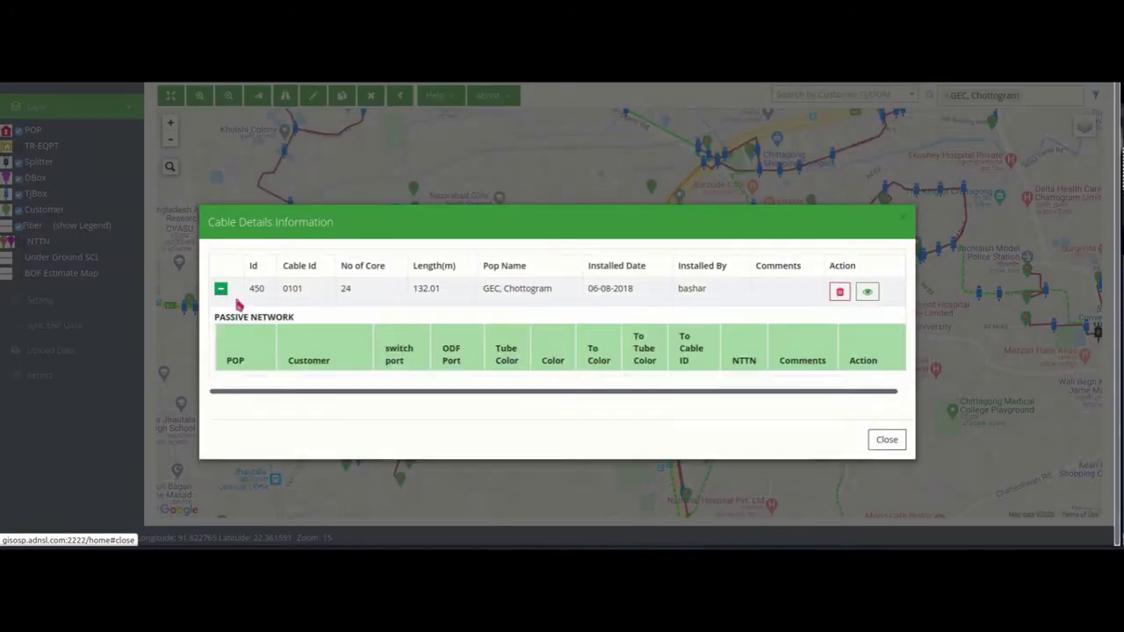
Scroll through the Passive, Ring and Splitter Network tables, then close the details.
scroll(554, 397, down, 2)
scroll(554, 397, down, 2)
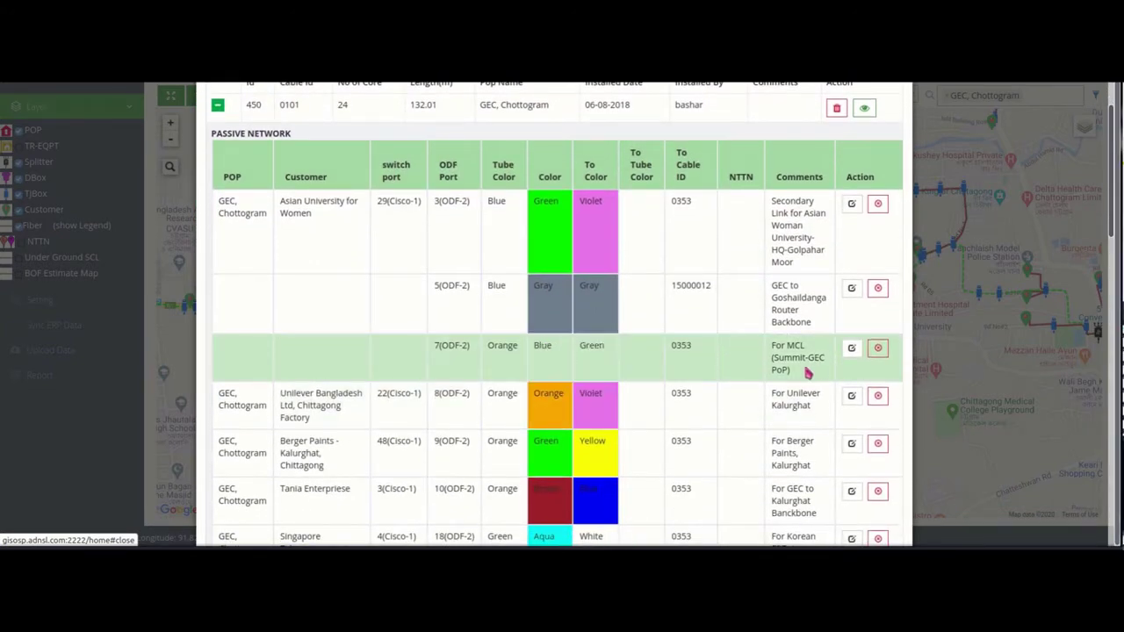
scroll(773, 386, down, 7)
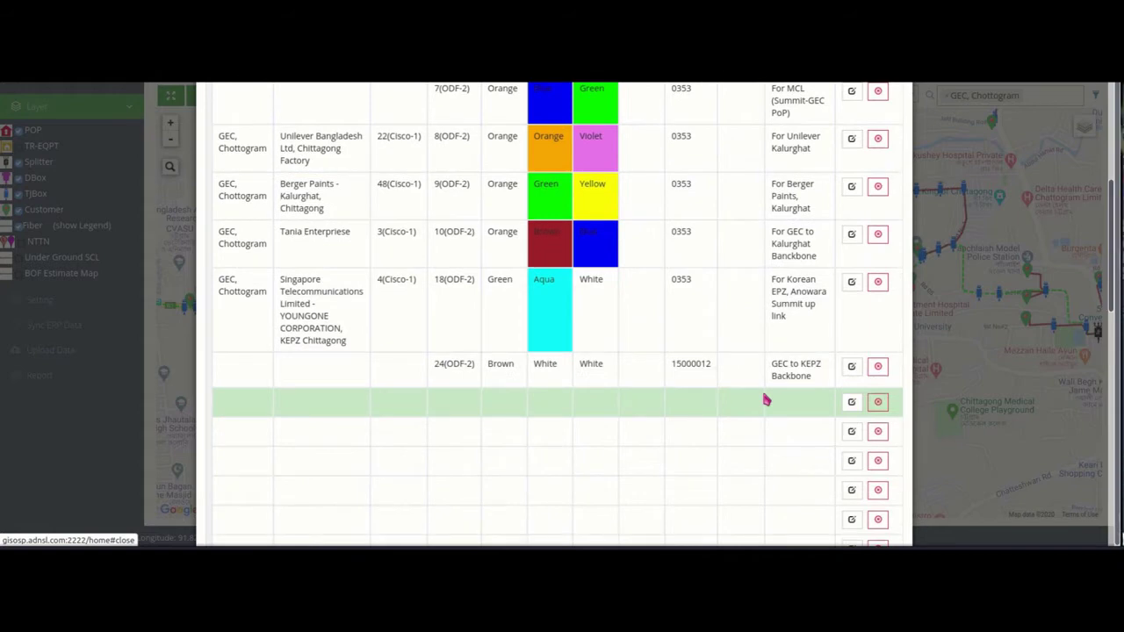
scroll(764, 400, up, 4)
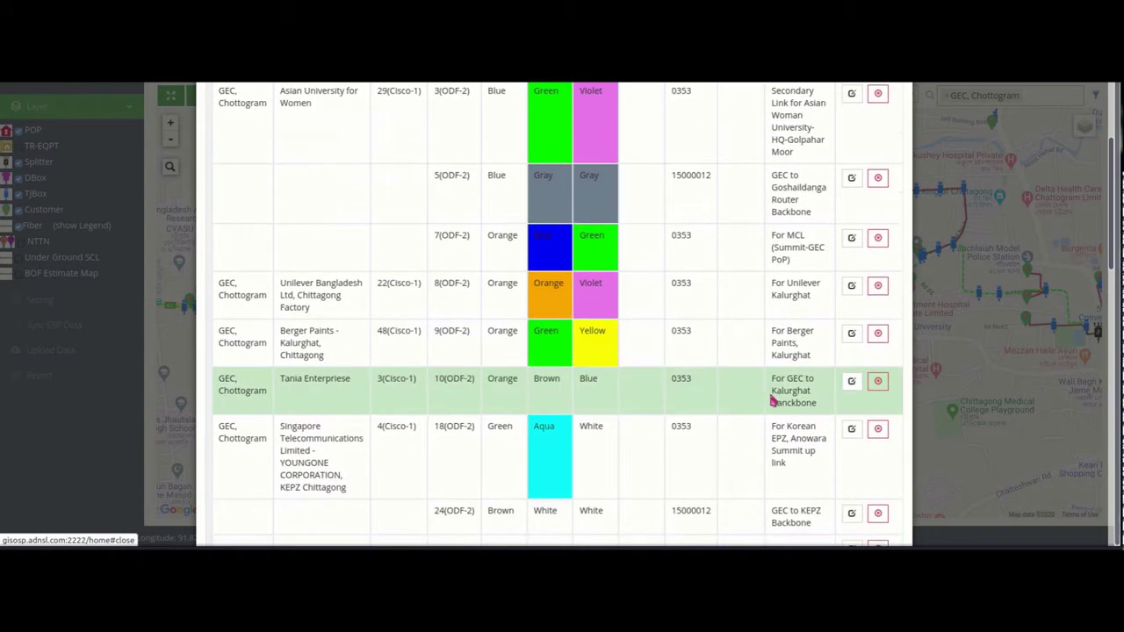
scroll(766, 395, up, 1)
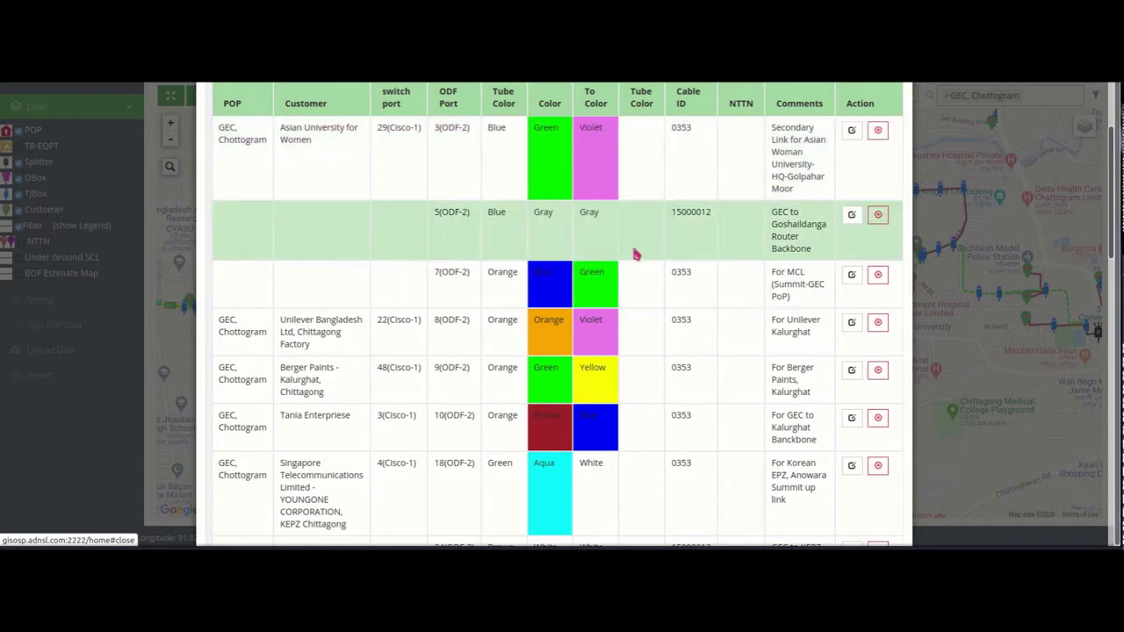
scroll(740, 409, down, 2)
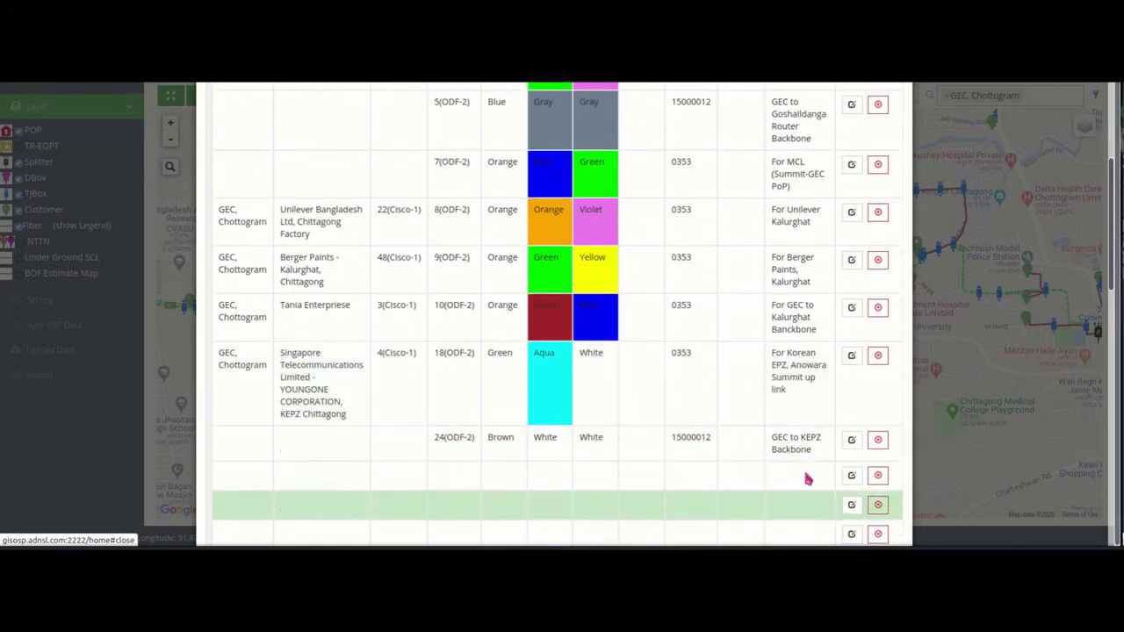
scroll(739, 445, down, 2)
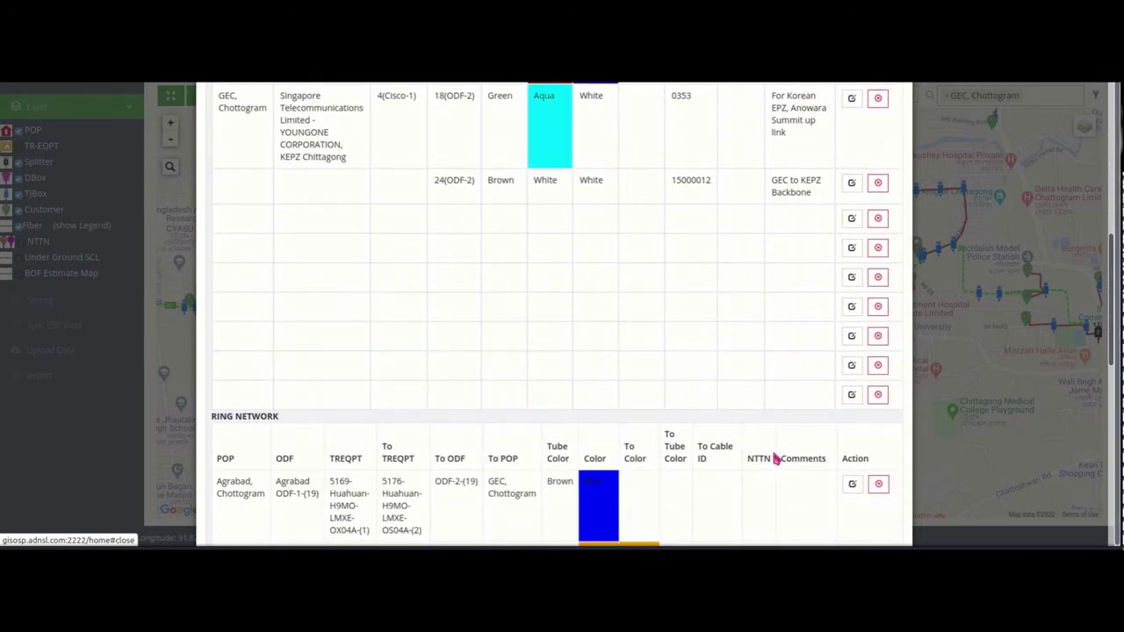
scroll(769, 449, down, 2)
scroll(762, 443, down, 1)
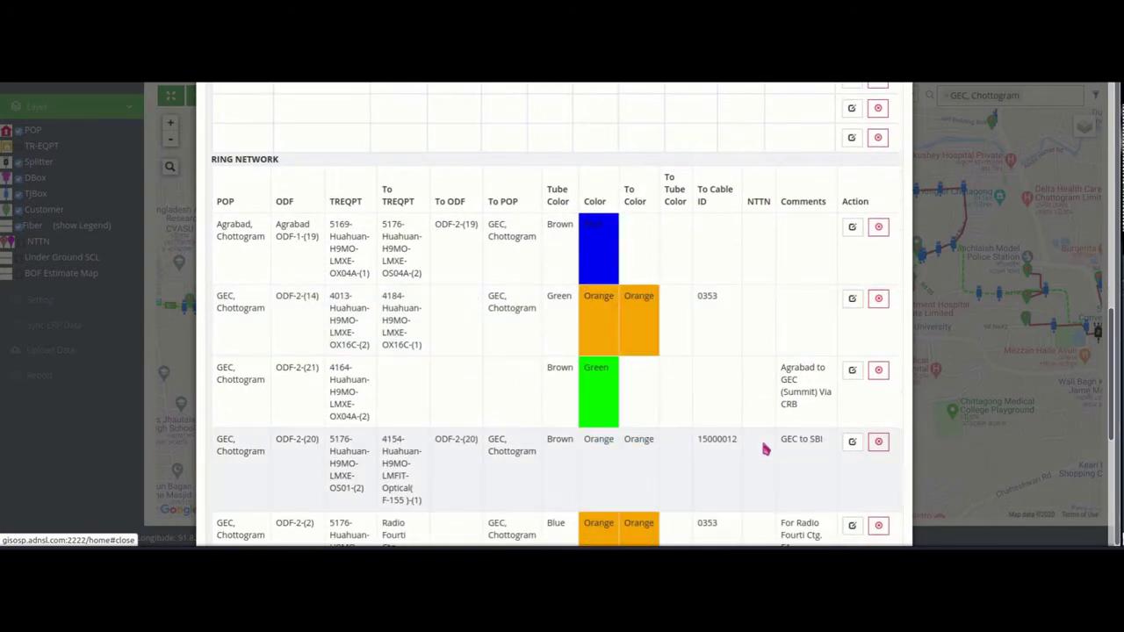
scroll(647, 295, down, 1)
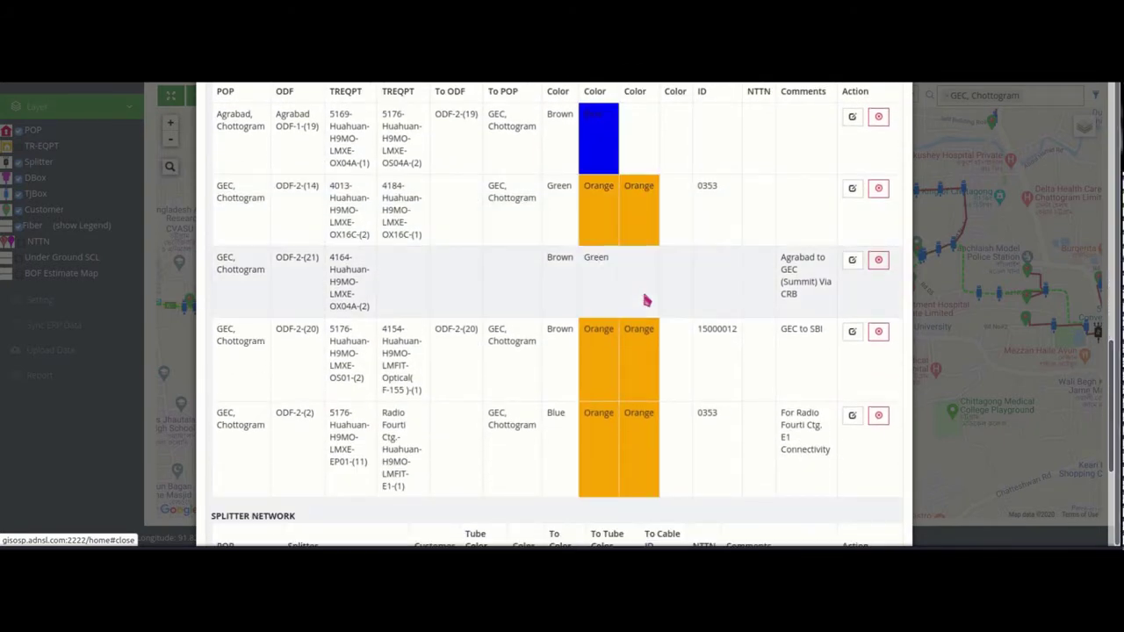
scroll(645, 300, down, 3)
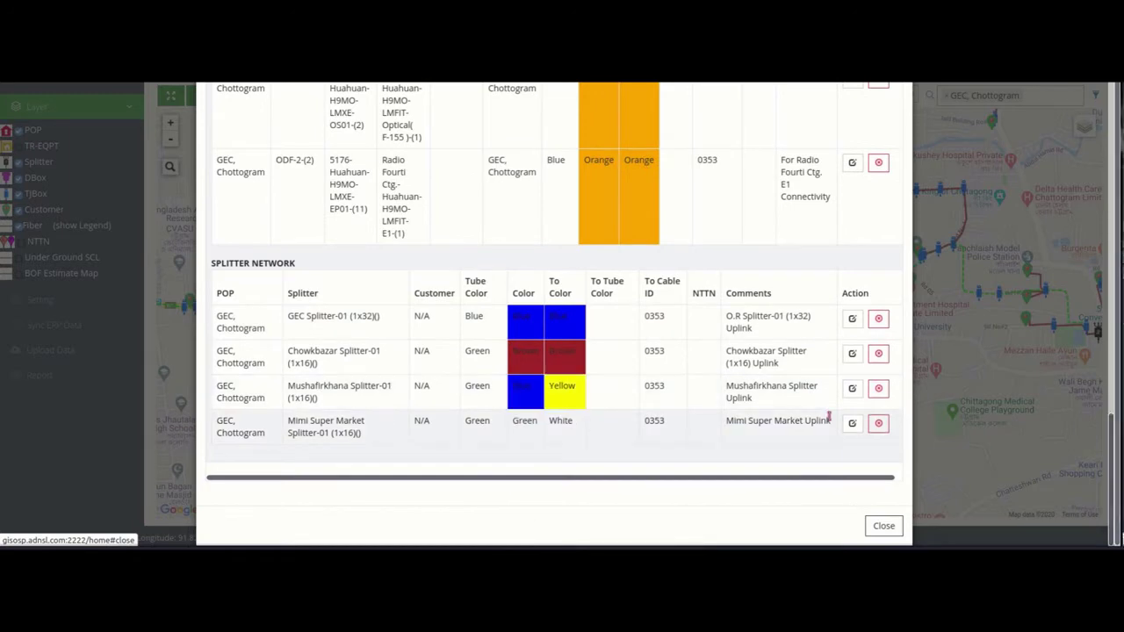
click(889, 535)
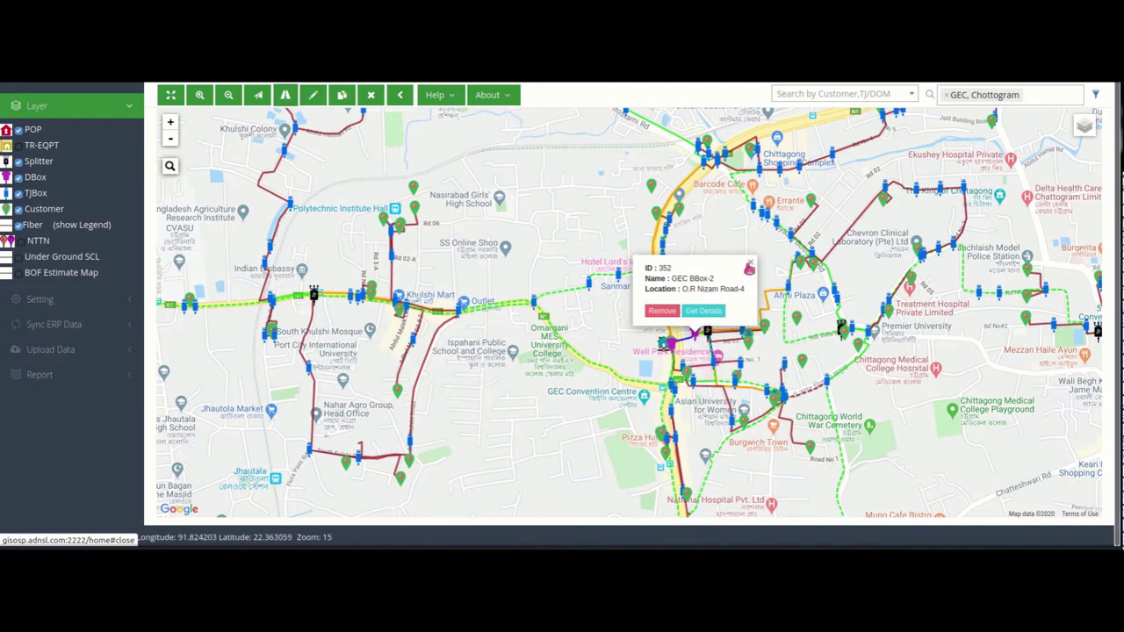
Dismiss the GEC BBox-2 popup and open Khulshi Splitter-01's port details.
click(749, 266)
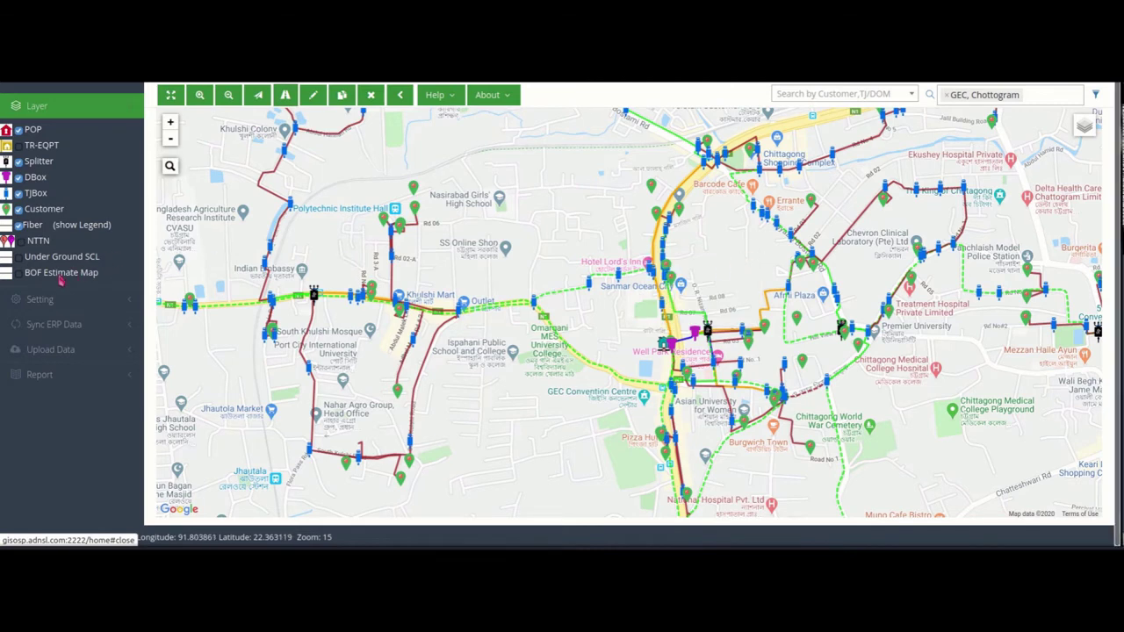
click(49, 300)
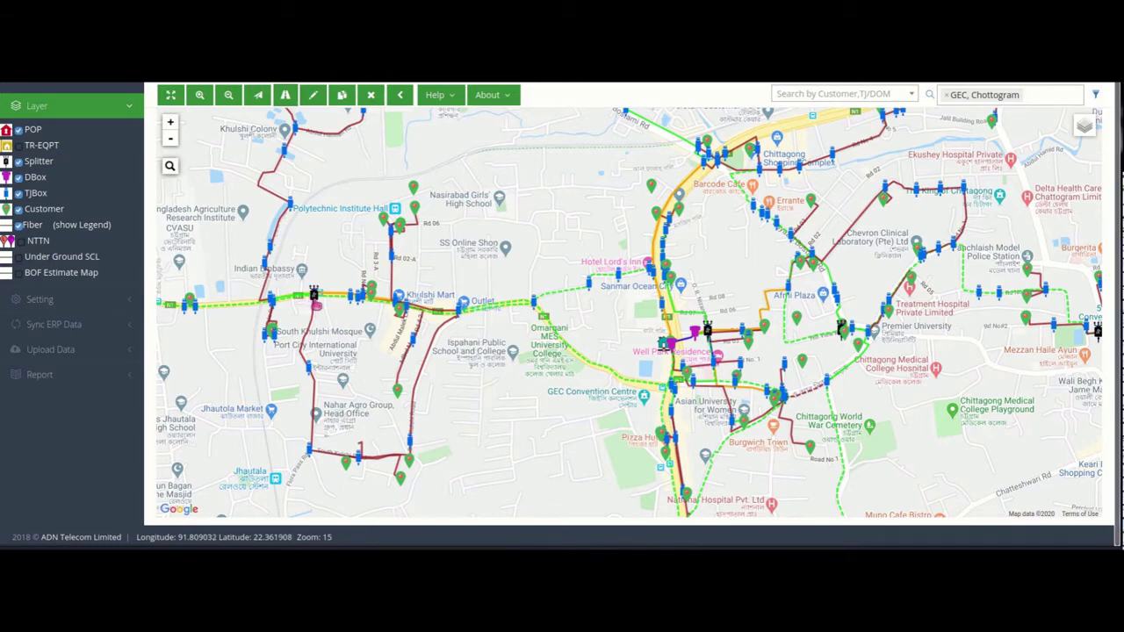
click(313, 293)
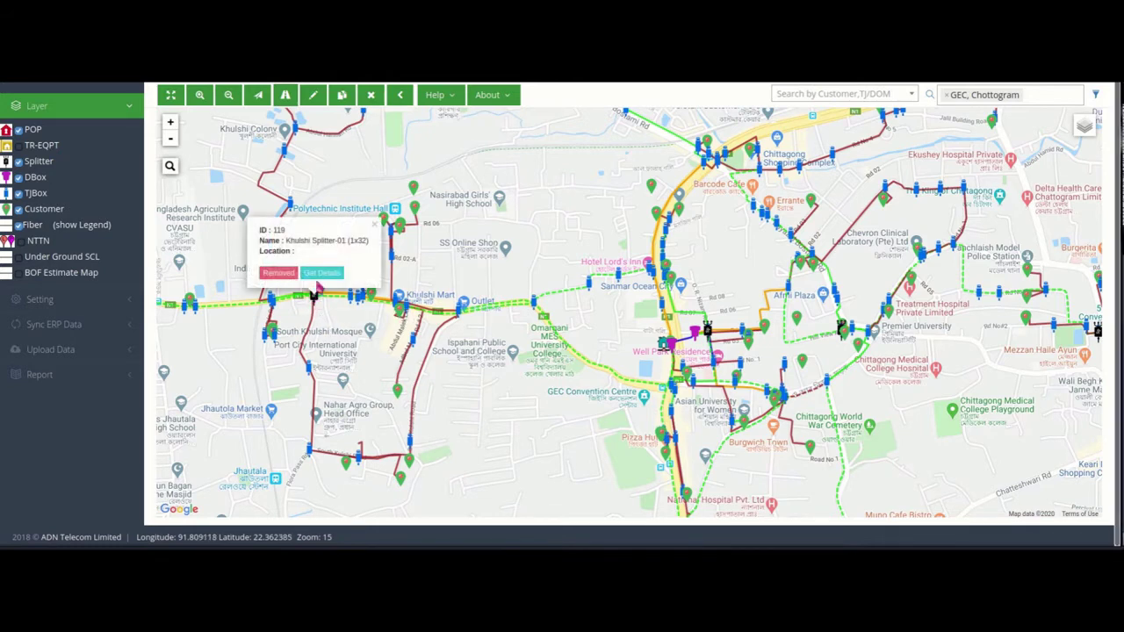
click(320, 273)
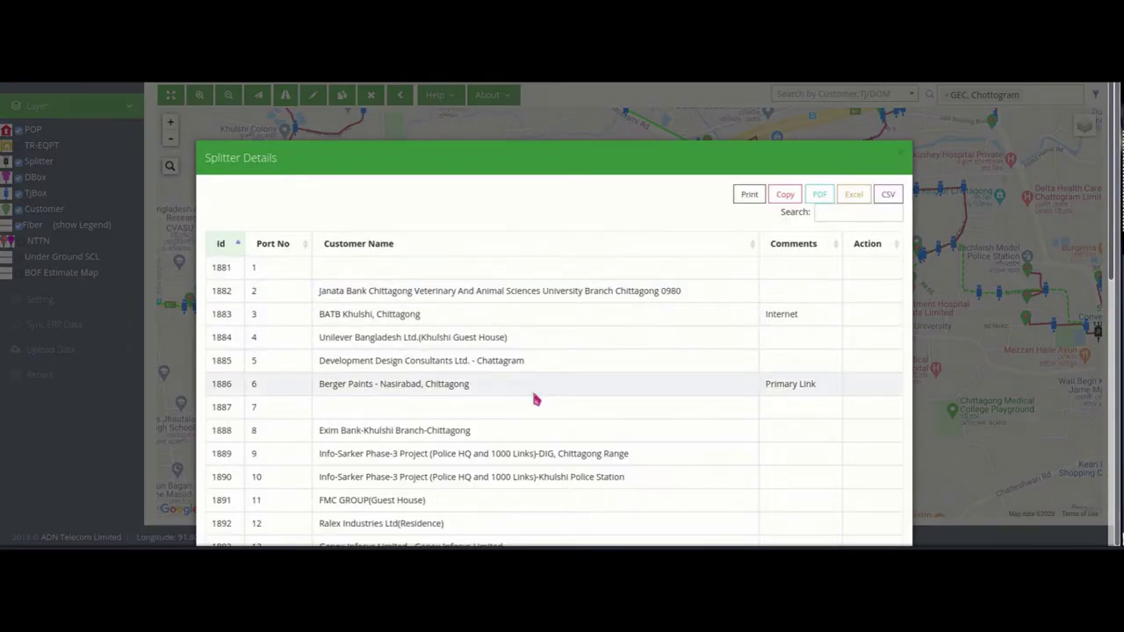
Review the 32-port customer list, export it as CSV, and close the details.
scroll(531, 388, down, 1)
scroll(534, 397, down, 5)
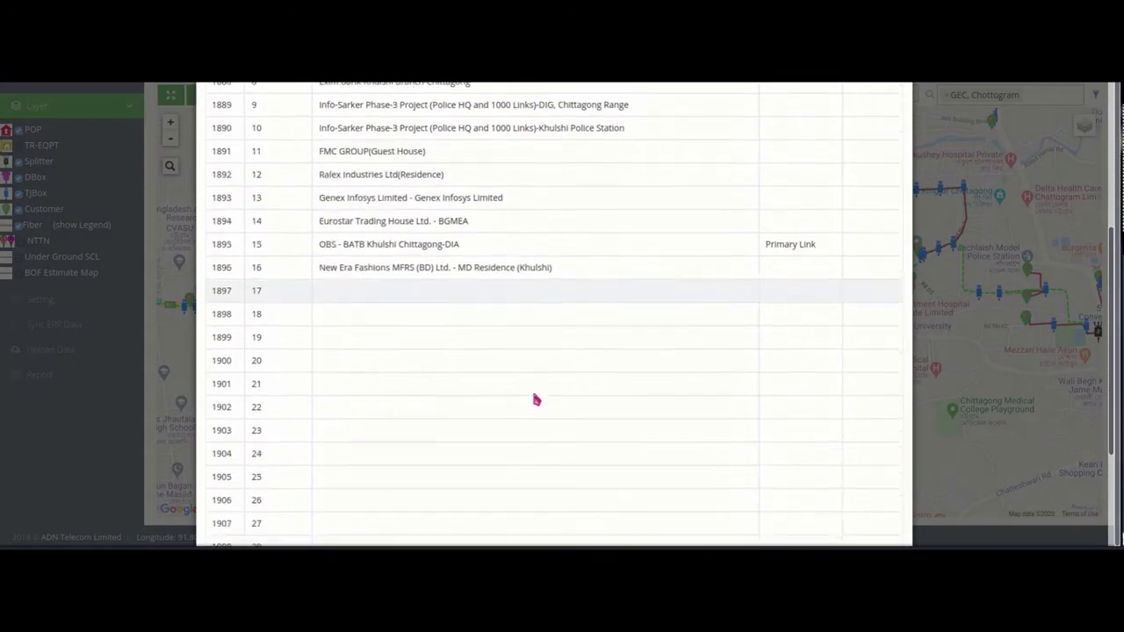
scroll(535, 399, up, 5)
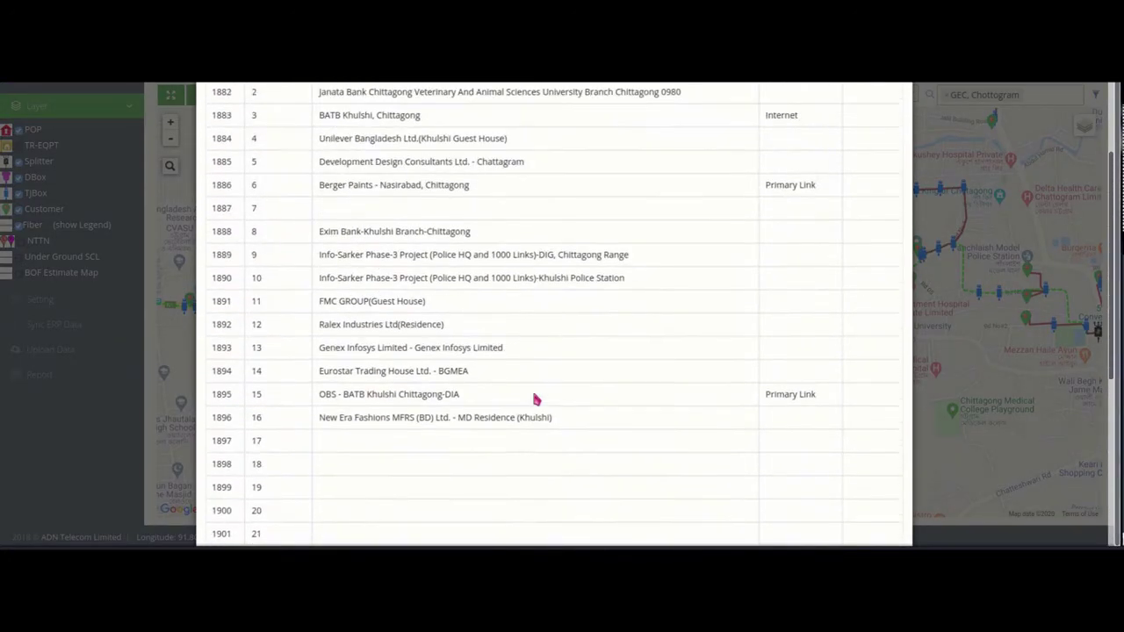
scroll(536, 399, down, 1)
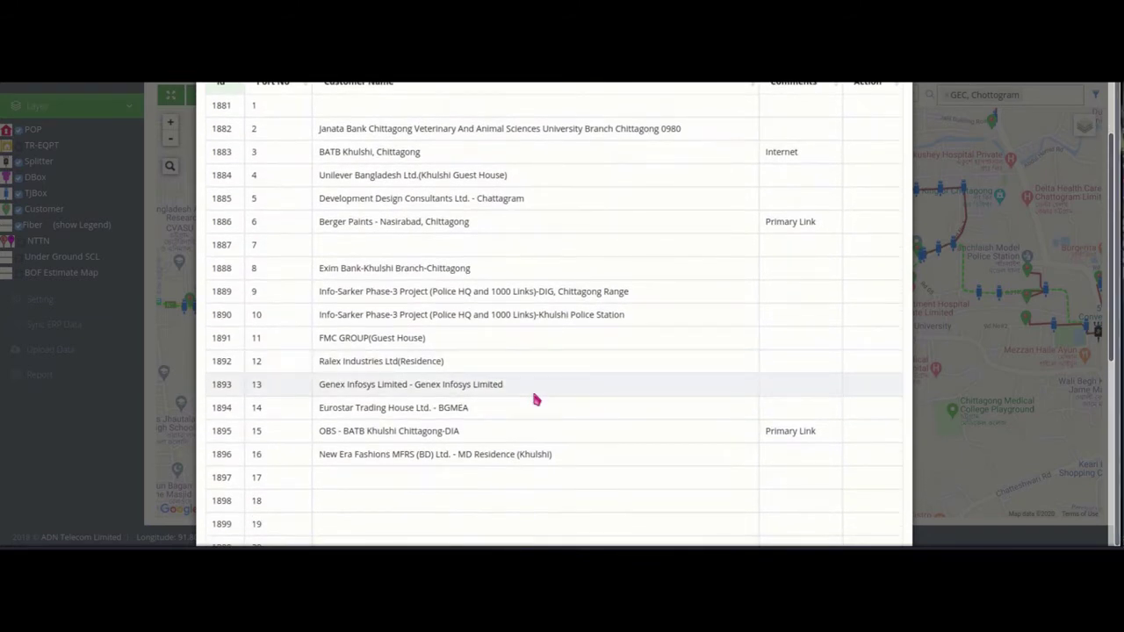
scroll(535, 400, up, 2)
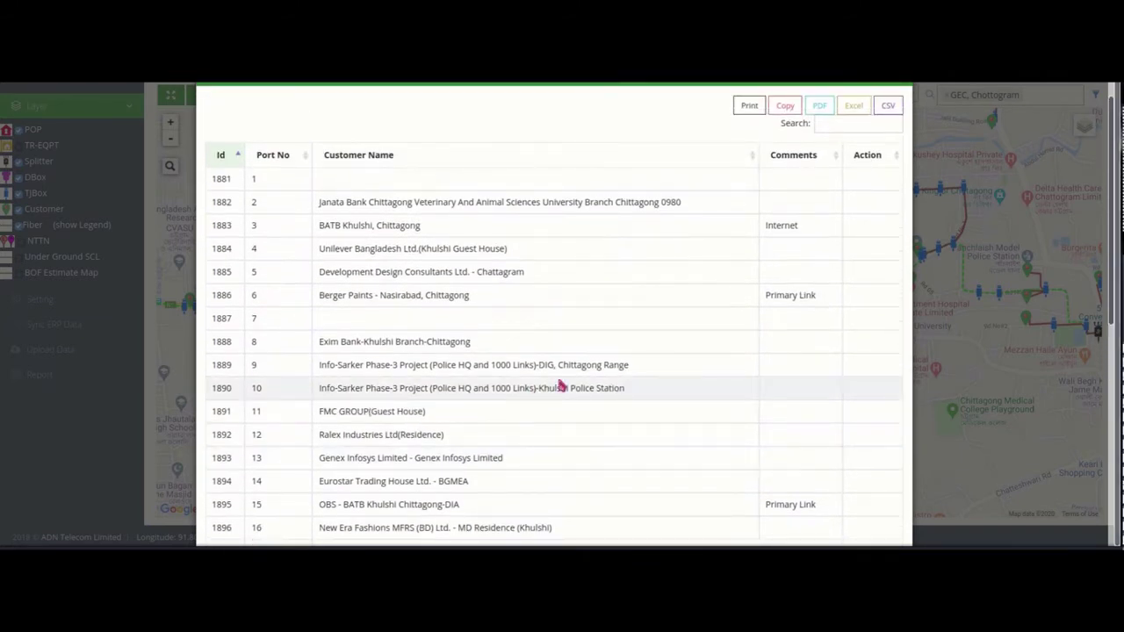
scroll(569, 358, up, 1)
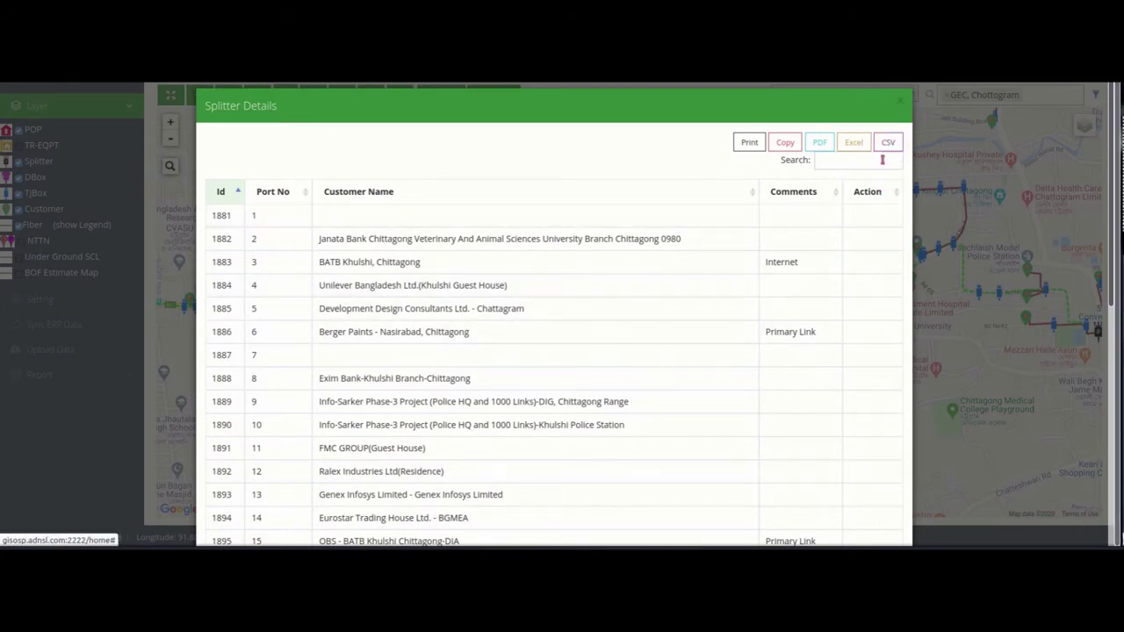
click(853, 142)
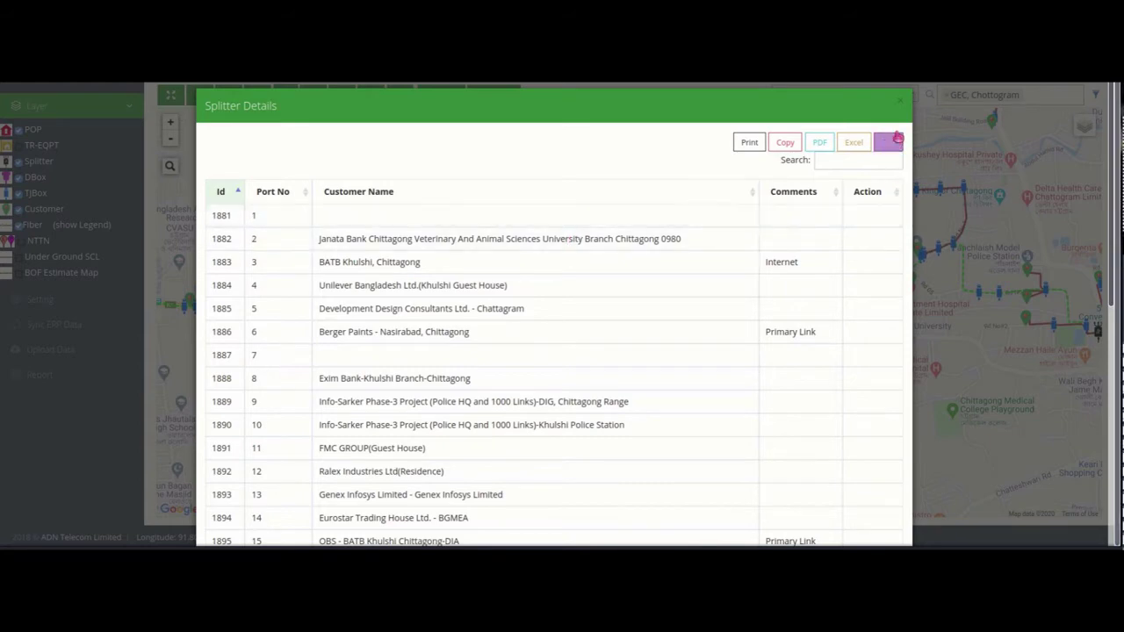
scroll(845, 377, down, 5)
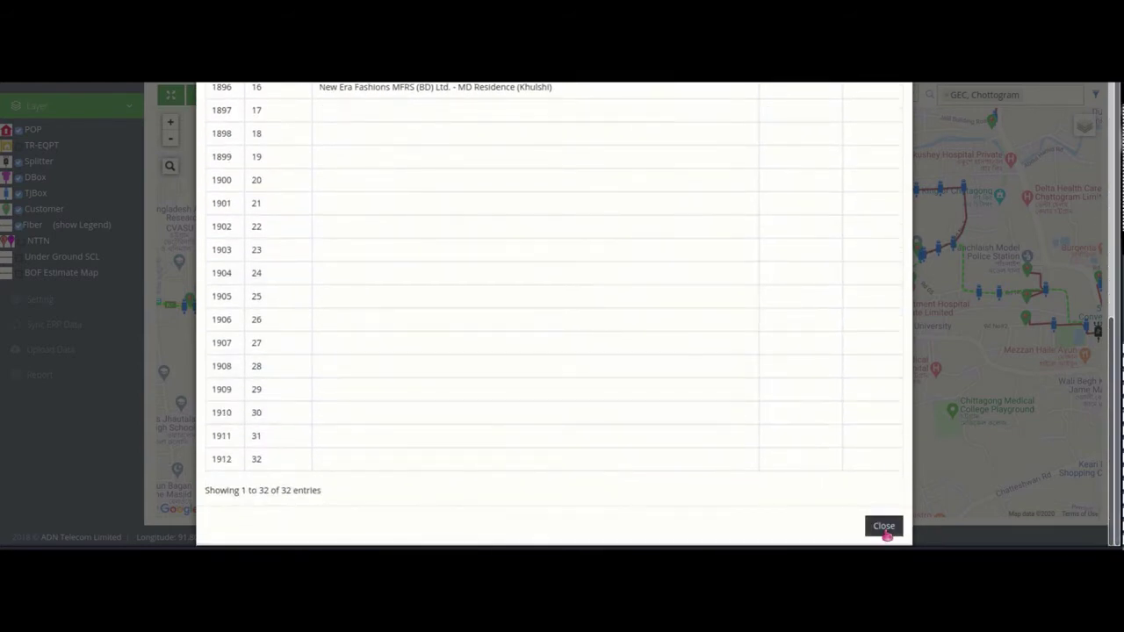
click(883, 526)
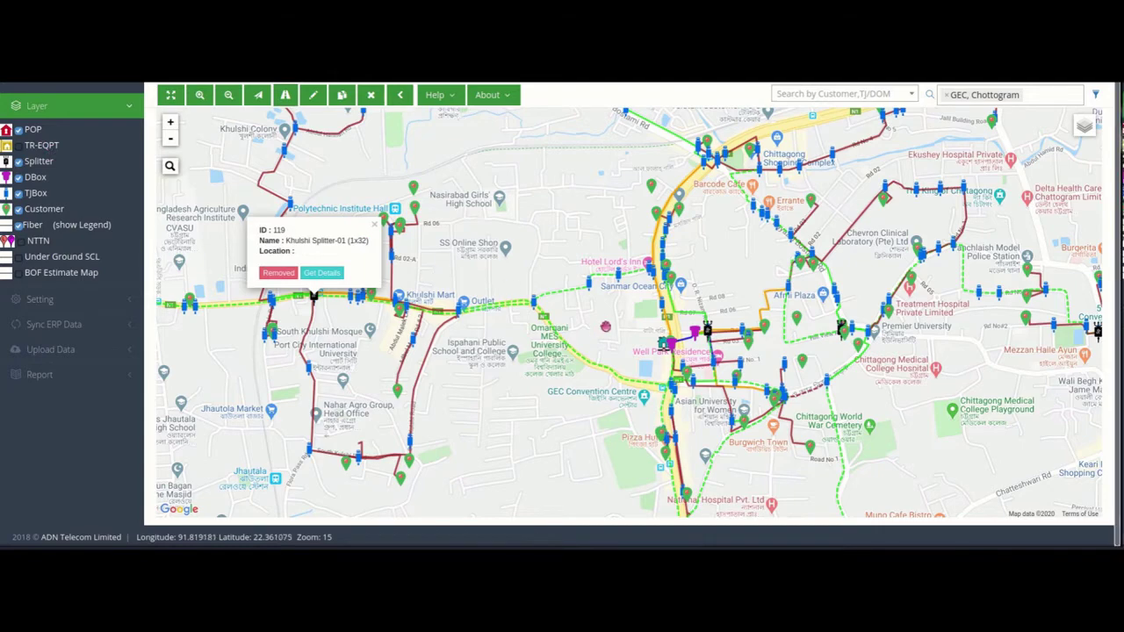
Open GEC, Chottogram's POP Information: 127 customers, 85 KM cable, 298 TJBoxes, 7 splitters.
drag(657, 363, 609, 319)
scroll(613, 323, up, 1)
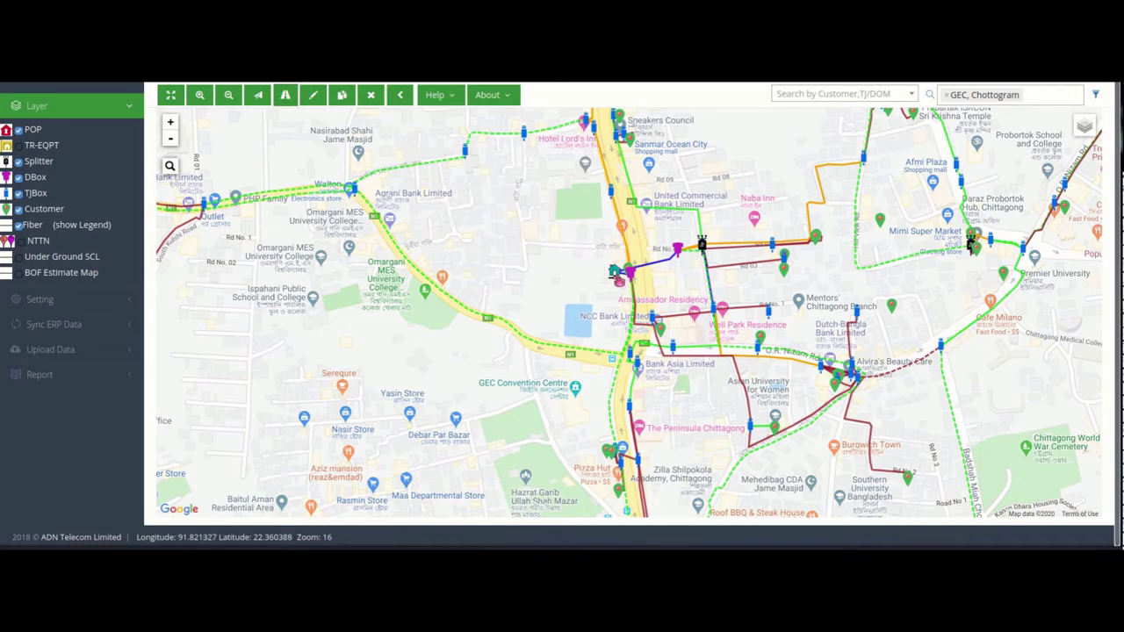
click(614, 273)
click(543, 250)
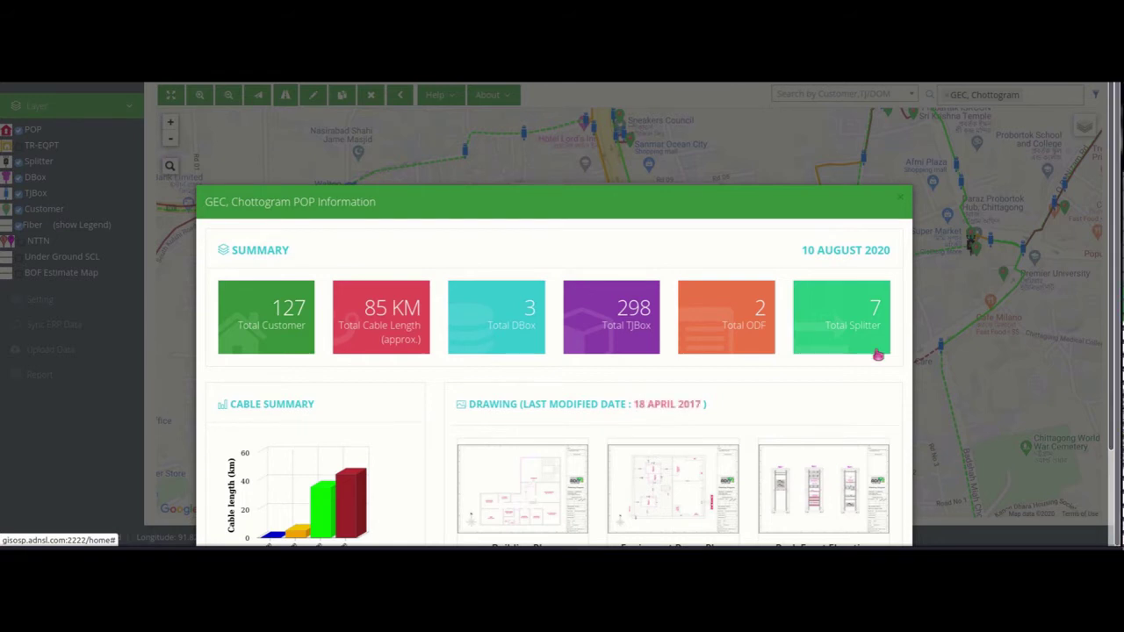
scroll(871, 348, down, 2)
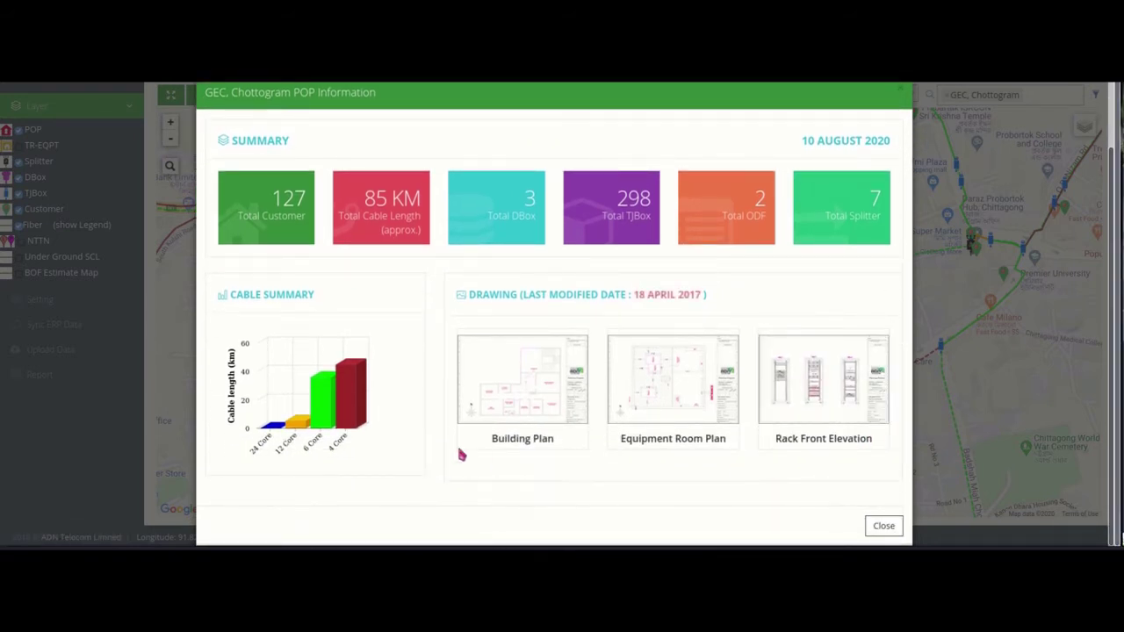
mouse_move(353, 395)
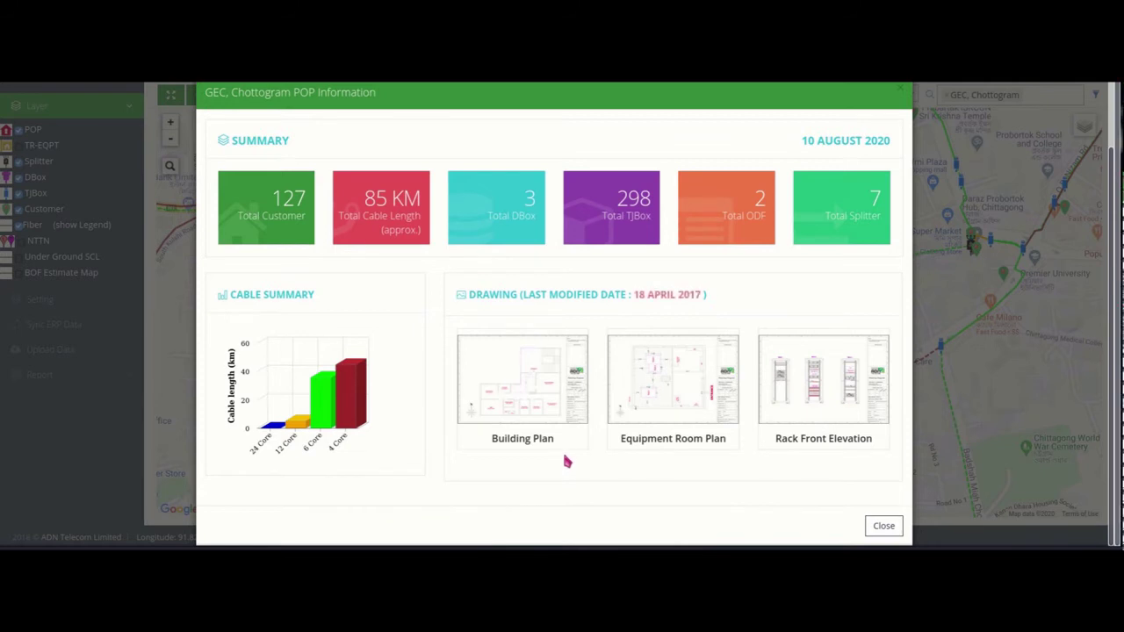
View the Building Plan drawing full size, then the Rack Front Elevation zoomed on Rack-3.
click(524, 382)
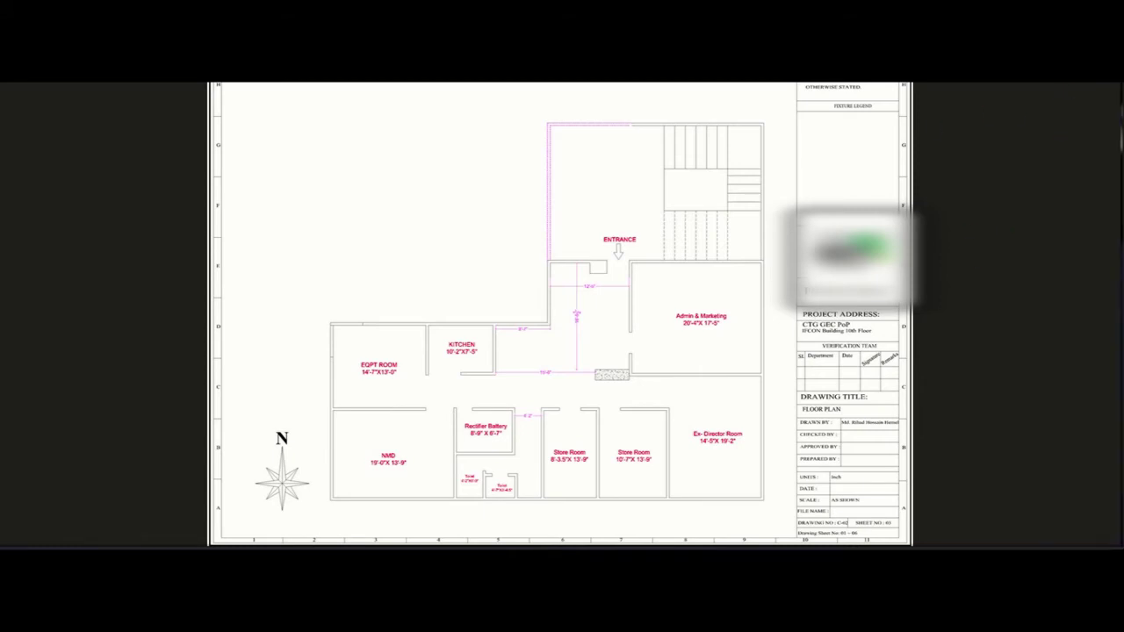
key(Escape)
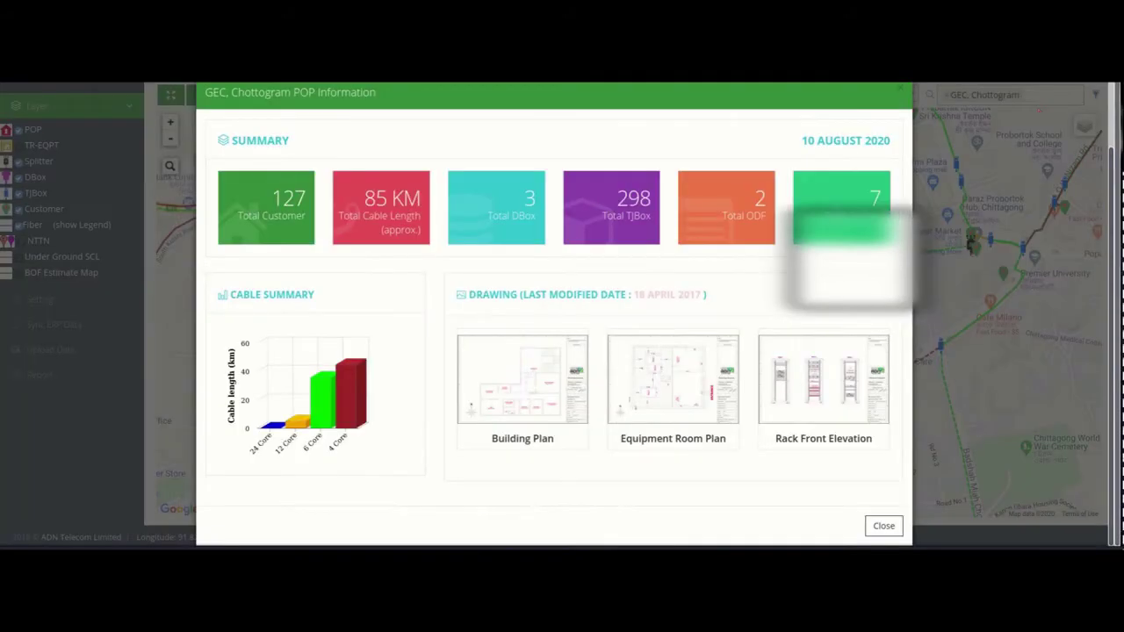
click(821, 378)
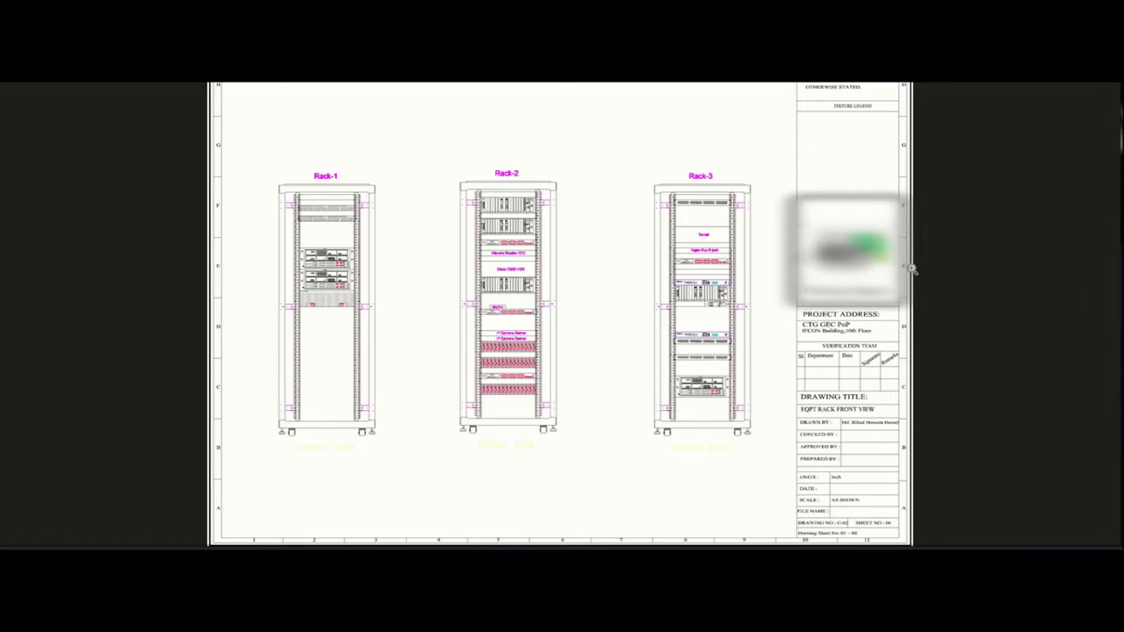
click(707, 256)
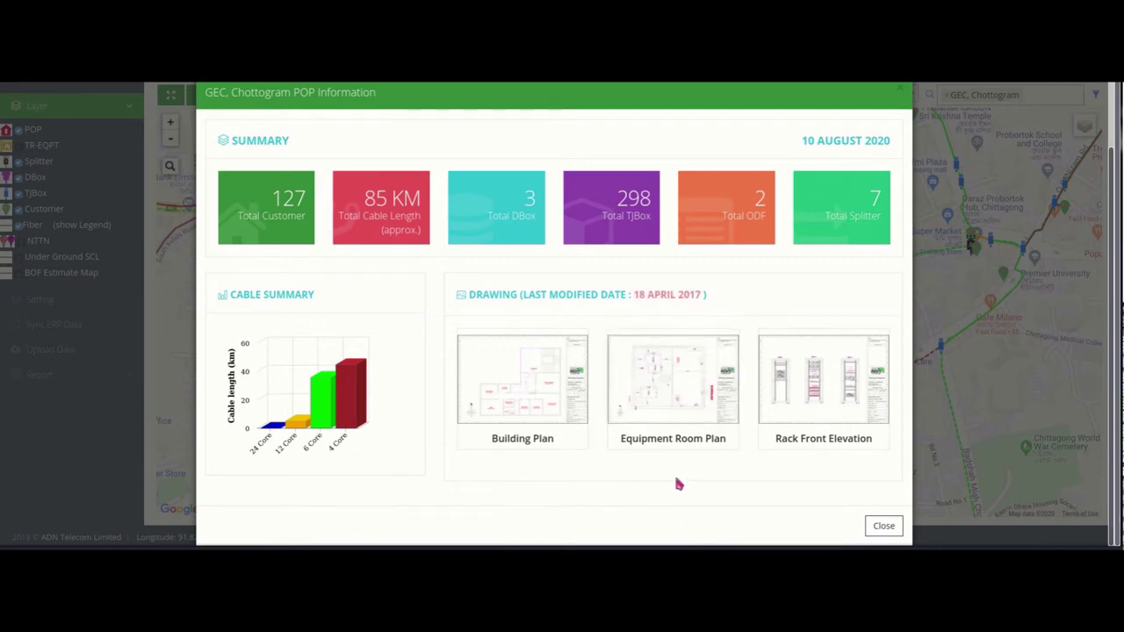
Close the POP information, review the 47-entry TR-EQPT Setting table, then close it.
click(882, 529)
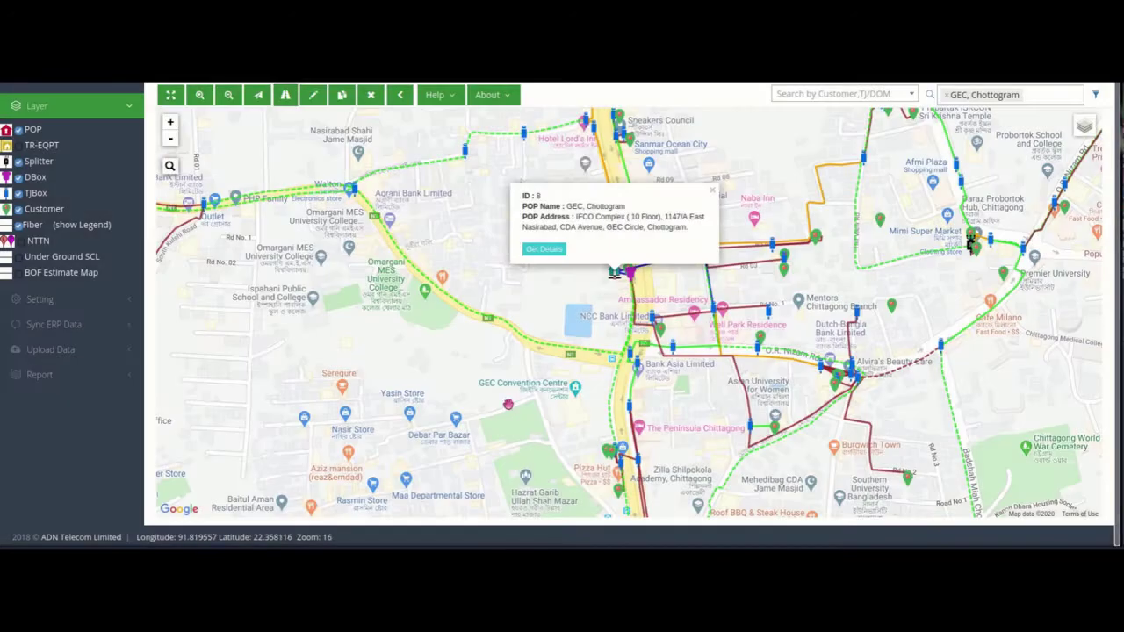
click(44, 303)
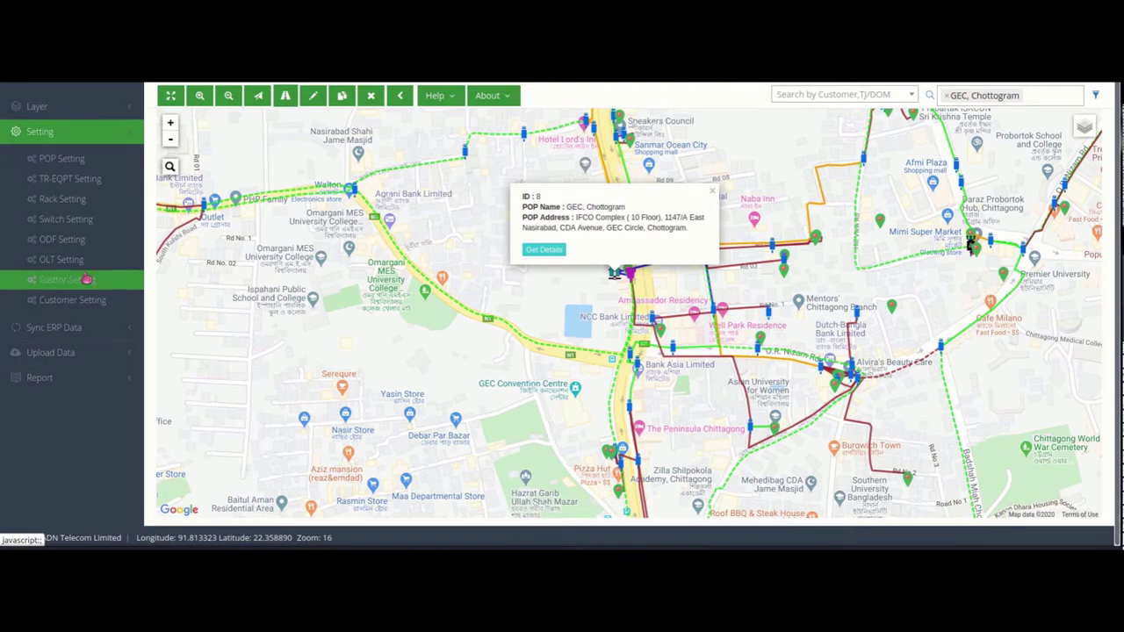
click(79, 185)
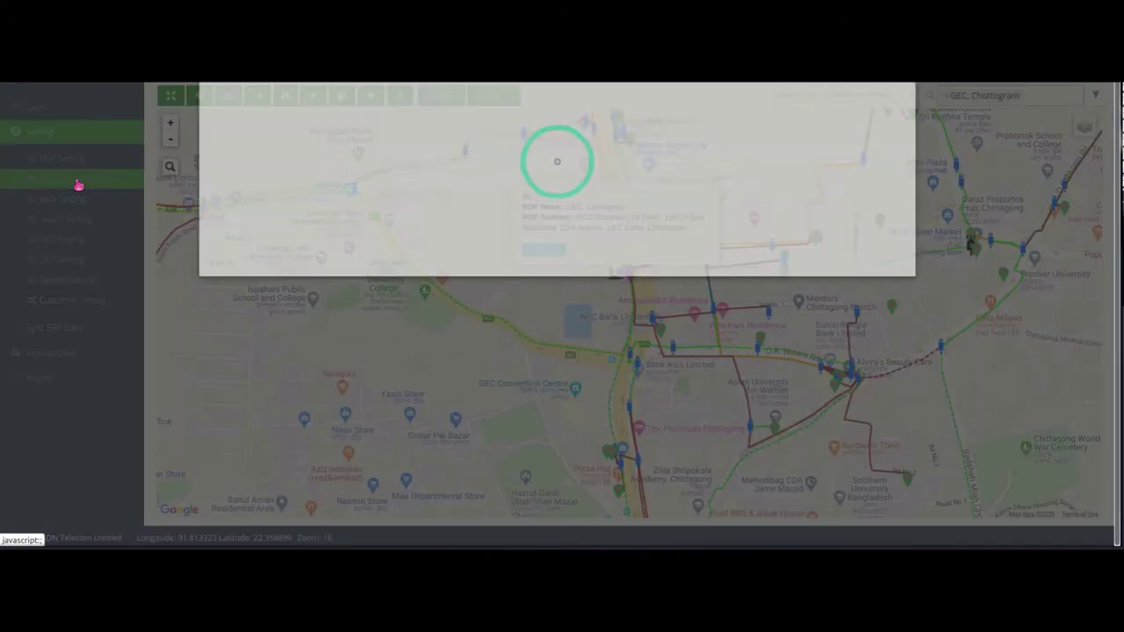
scroll(482, 322, down, 2)
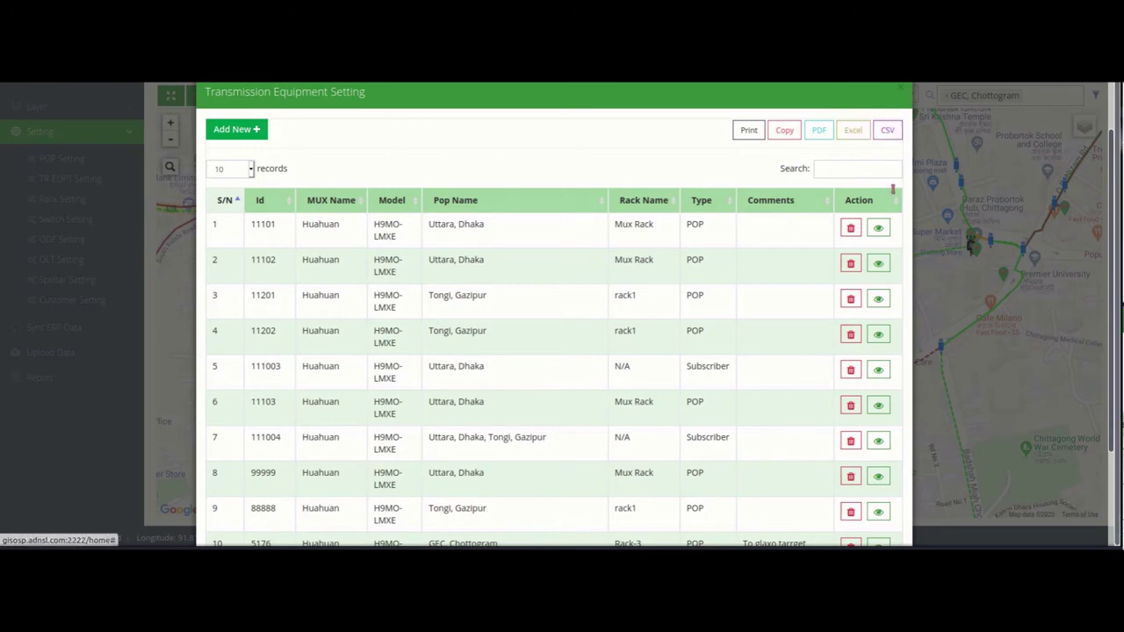
scroll(886, 334, down, 2)
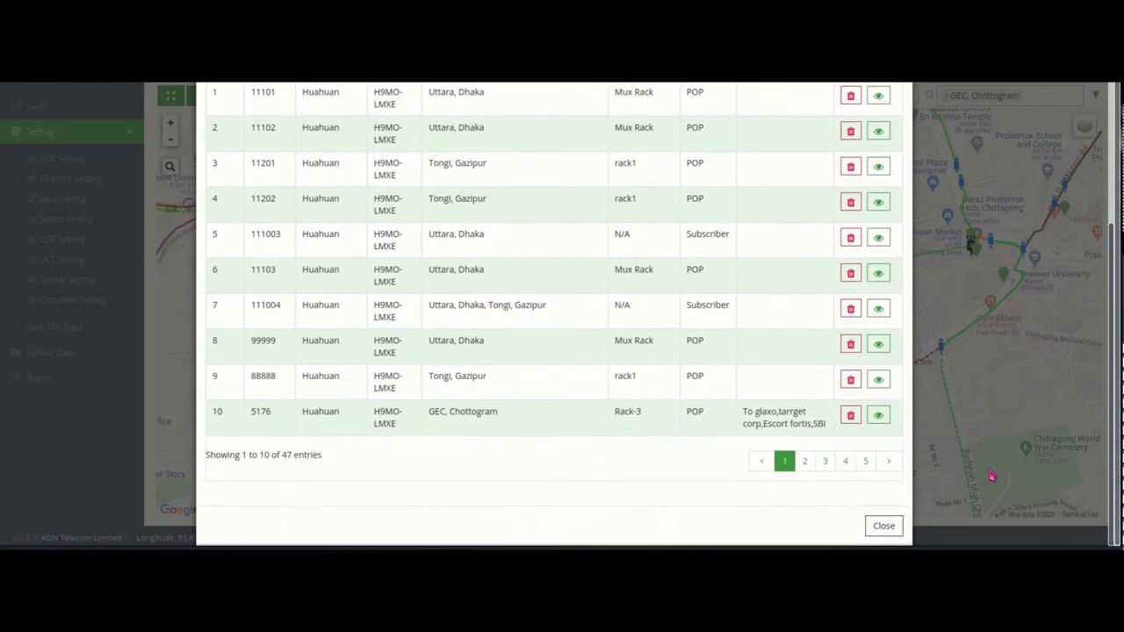
click(883, 525)
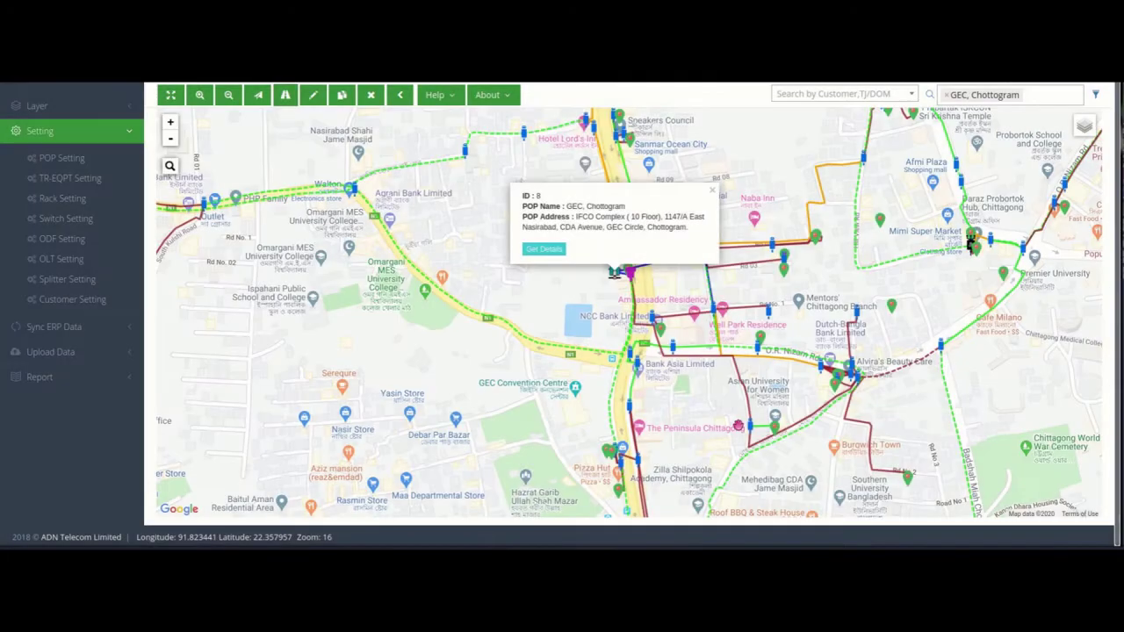
click(53, 225)
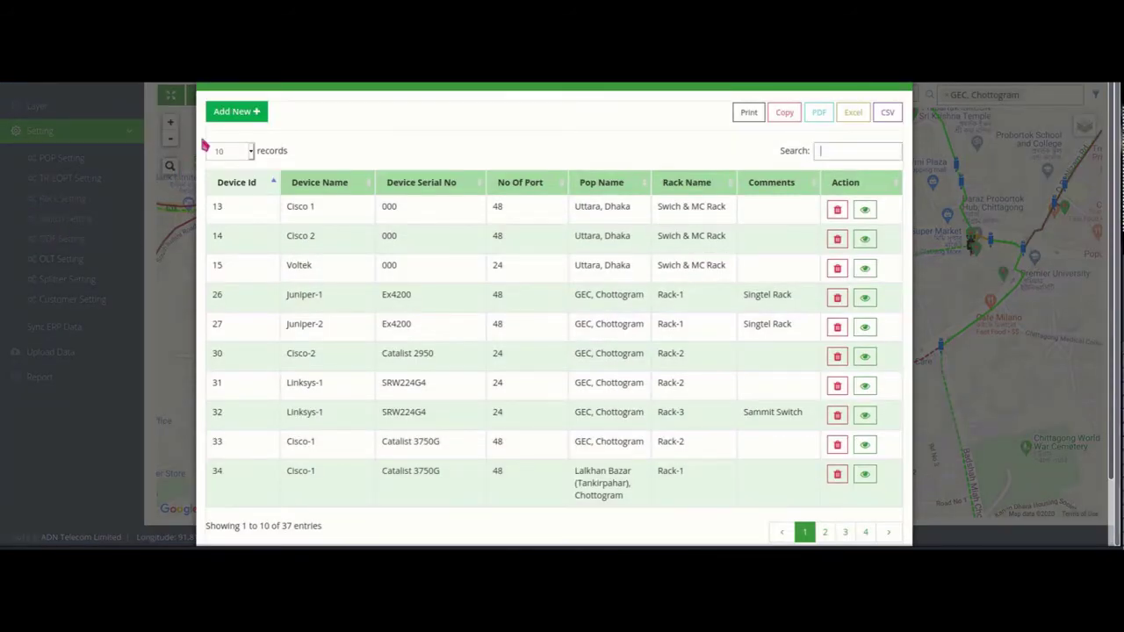
scroll(887, 466, down, 2)
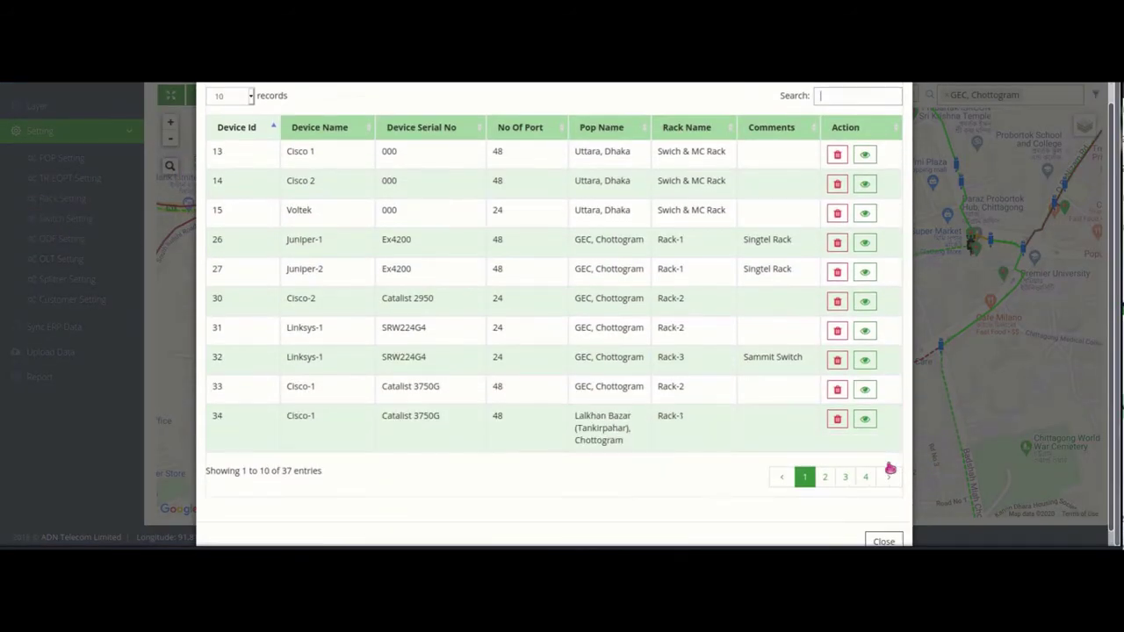
click(880, 524)
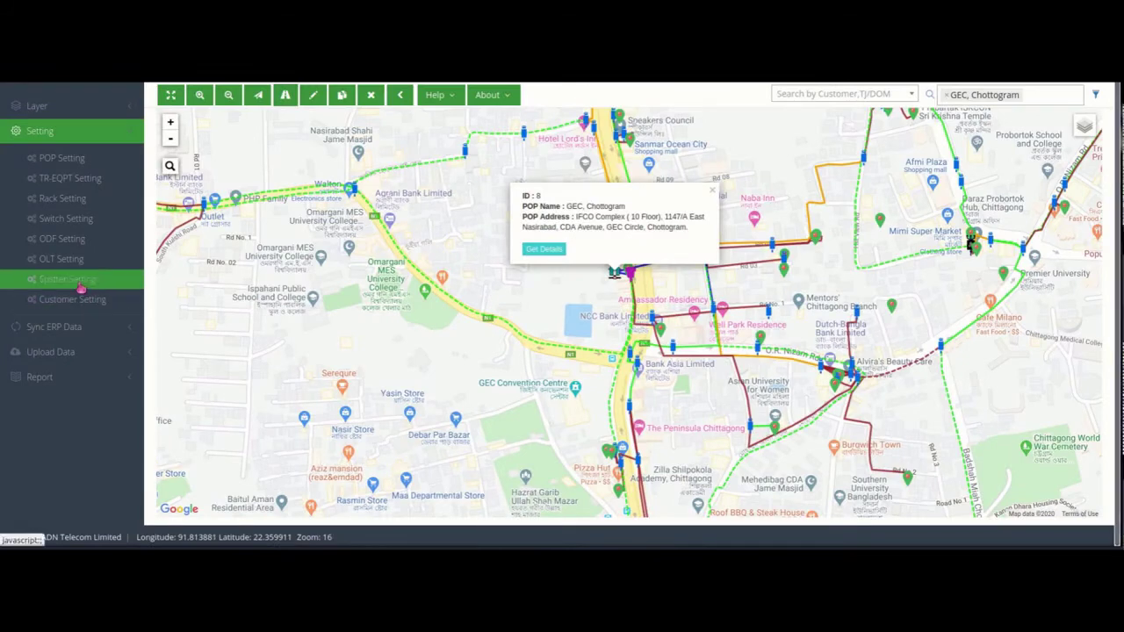
click(62, 239)
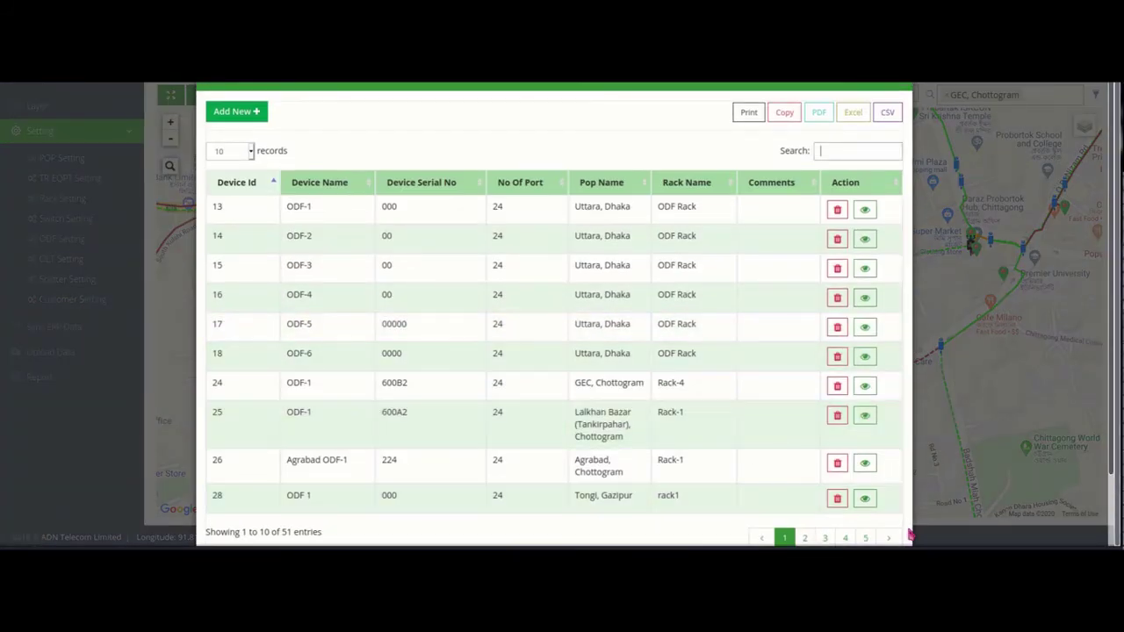
scroll(904, 518, down, 2)
click(884, 527)
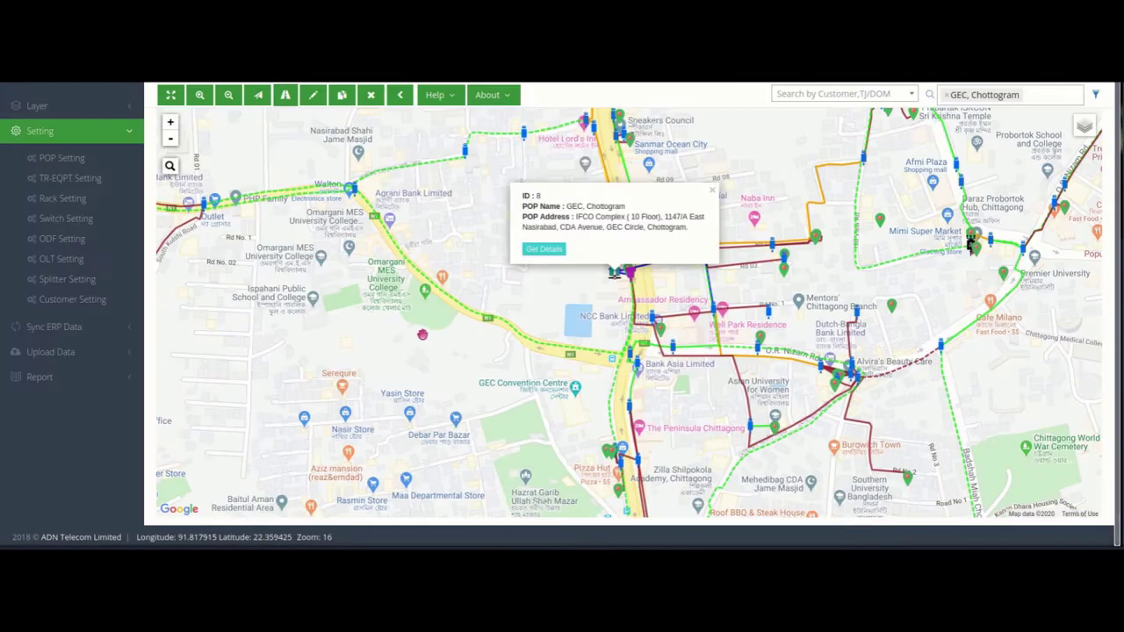
click(50, 266)
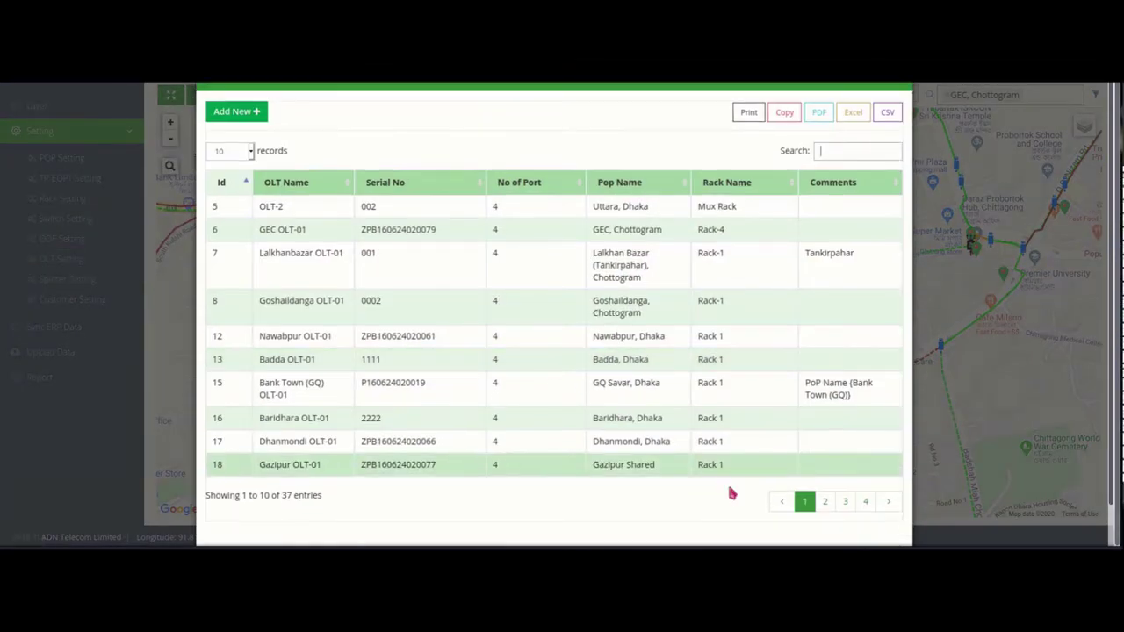
scroll(884, 517, down, 1)
click(884, 526)
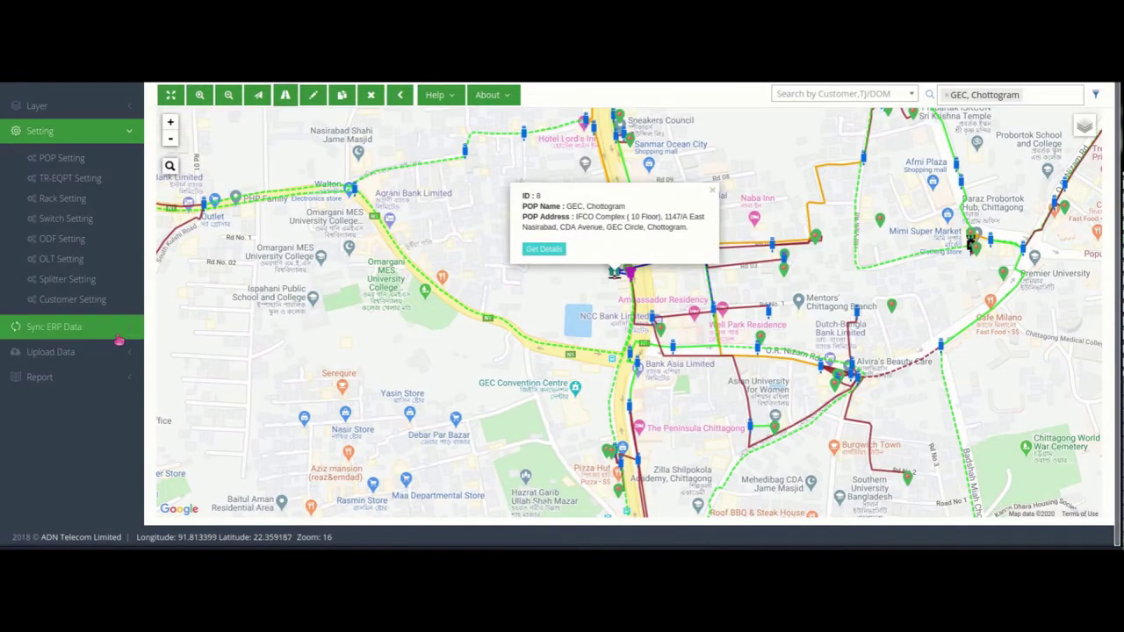
Open the Splitter Setting list and scroll through its 91 splitter records with ports, POP and installer.
click(88, 279)
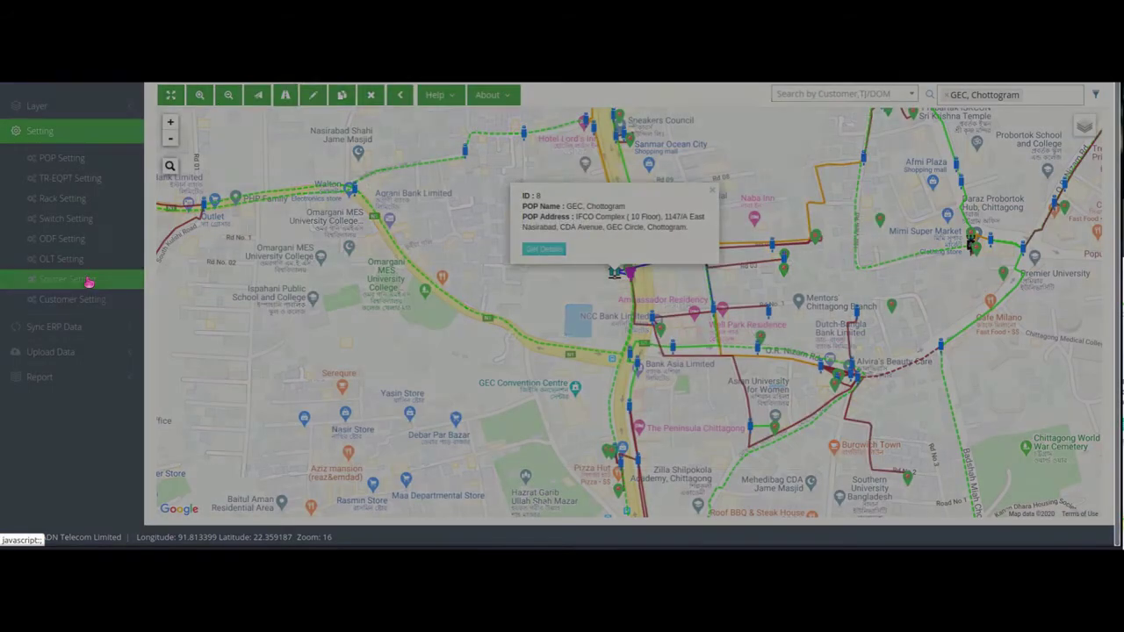
scroll(653, 420, down, 3)
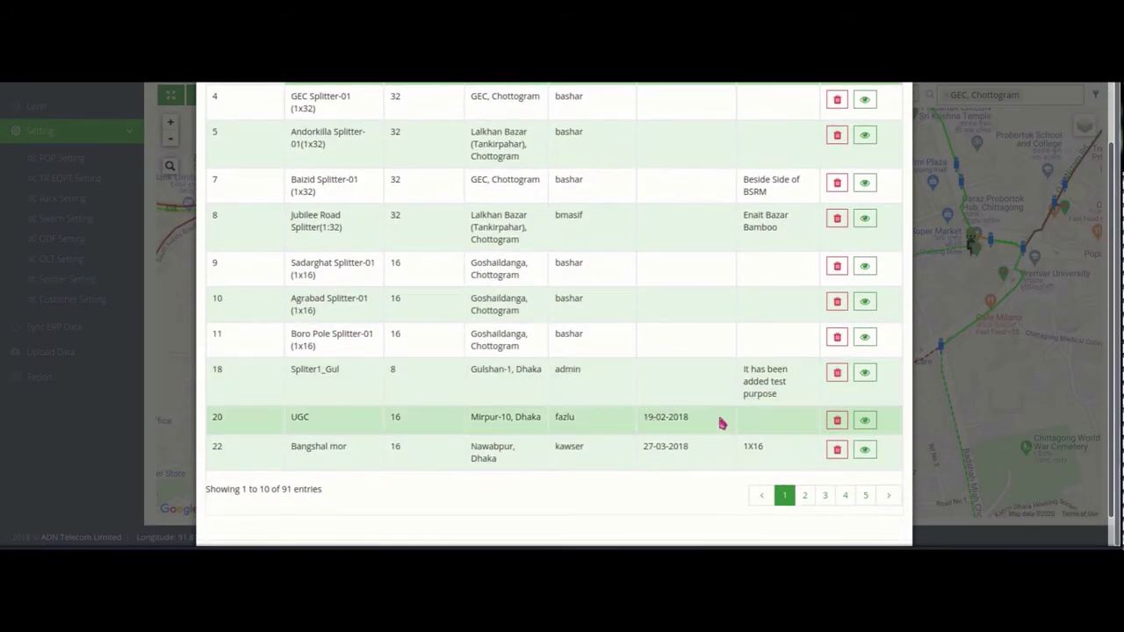
scroll(717, 421, down, 1)
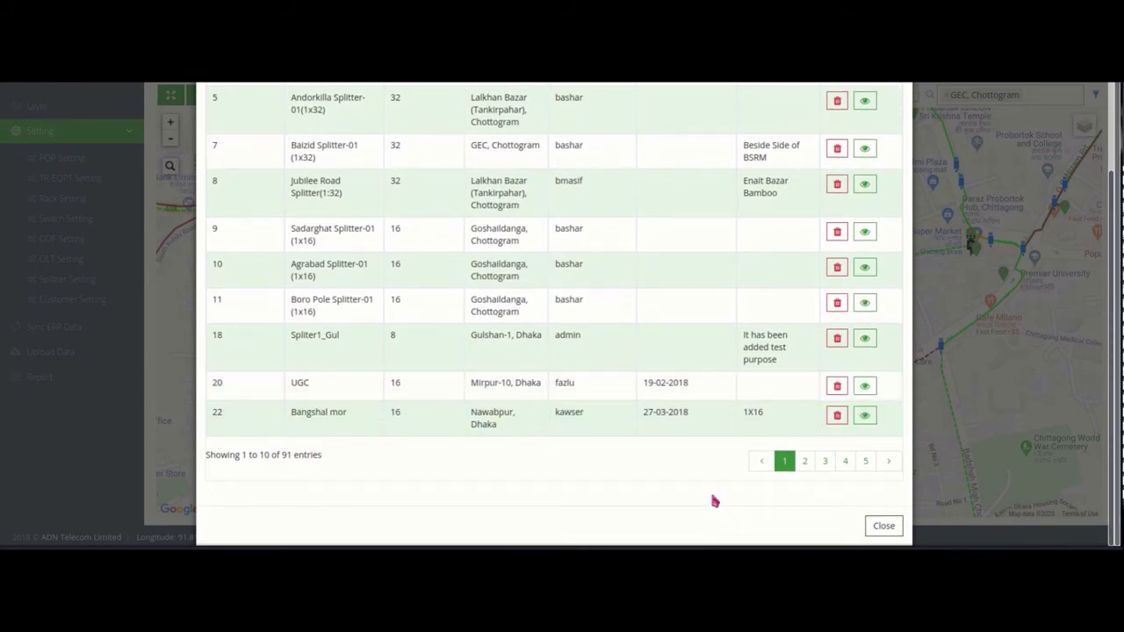
scroll(715, 500, up, 1)
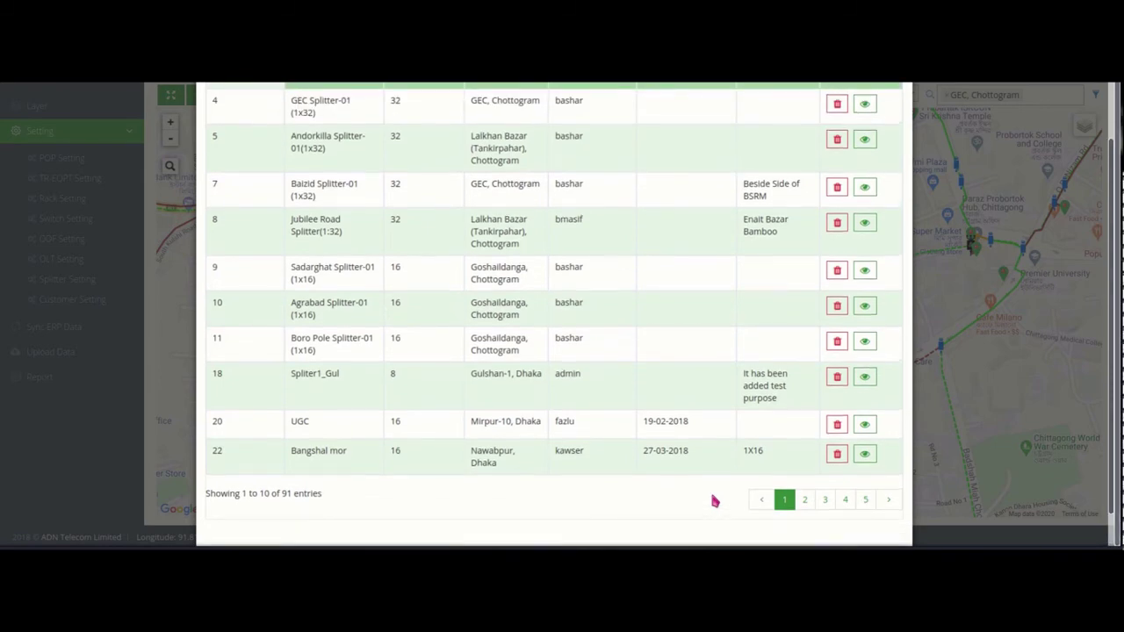
scroll(712, 499, up, 2)
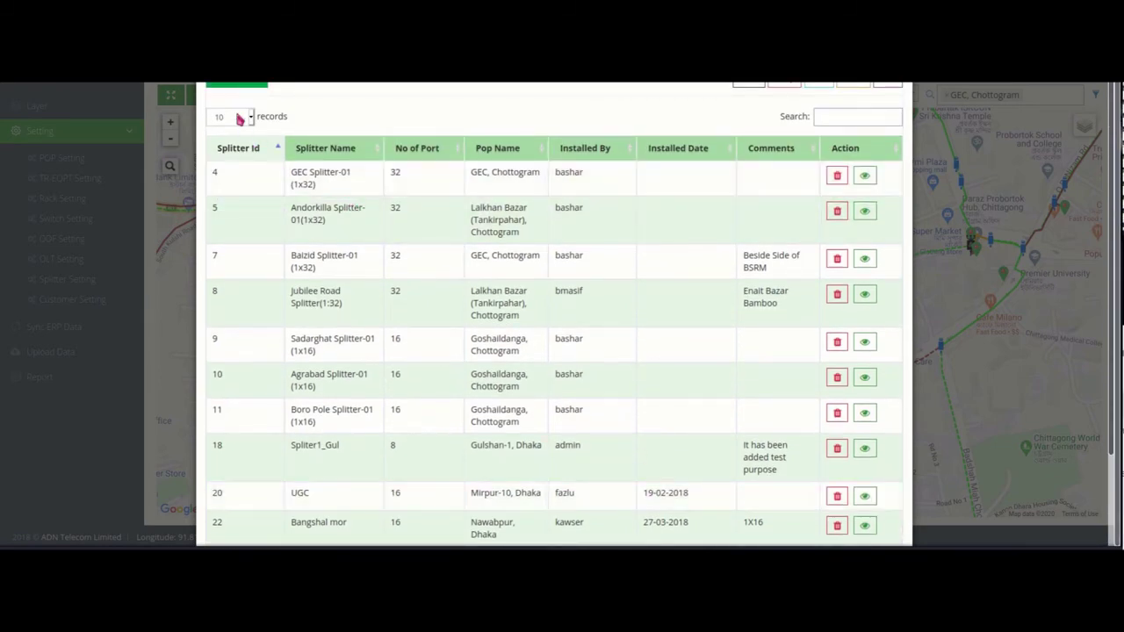
Review the Connection Type choices on a new Add Splitter form, then cancel it without saving.
click(230, 86)
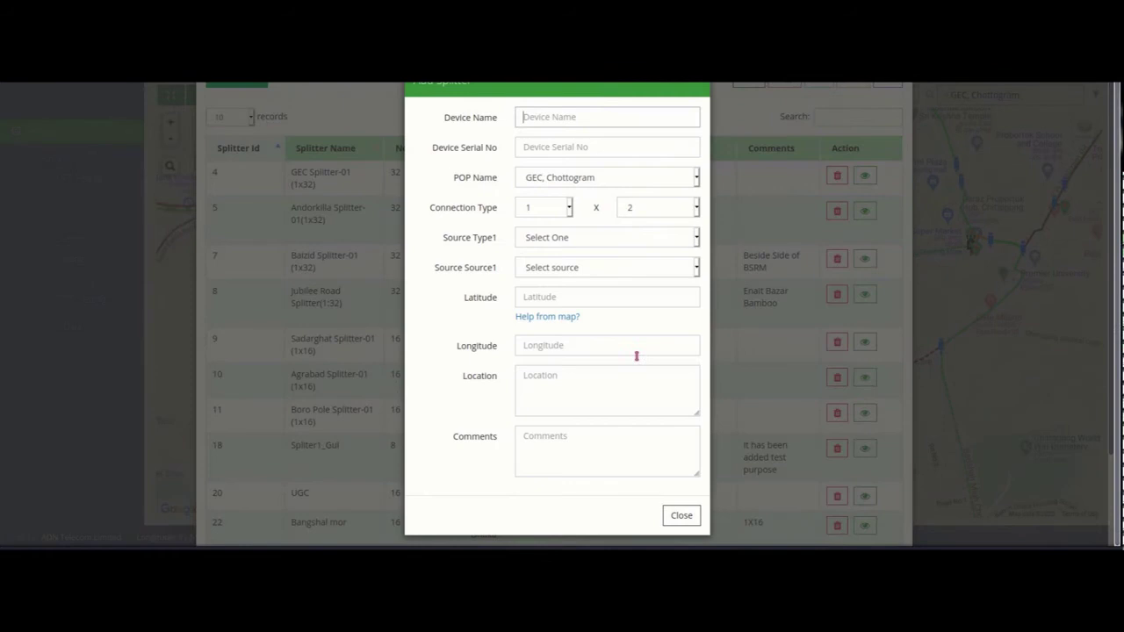
click(568, 212)
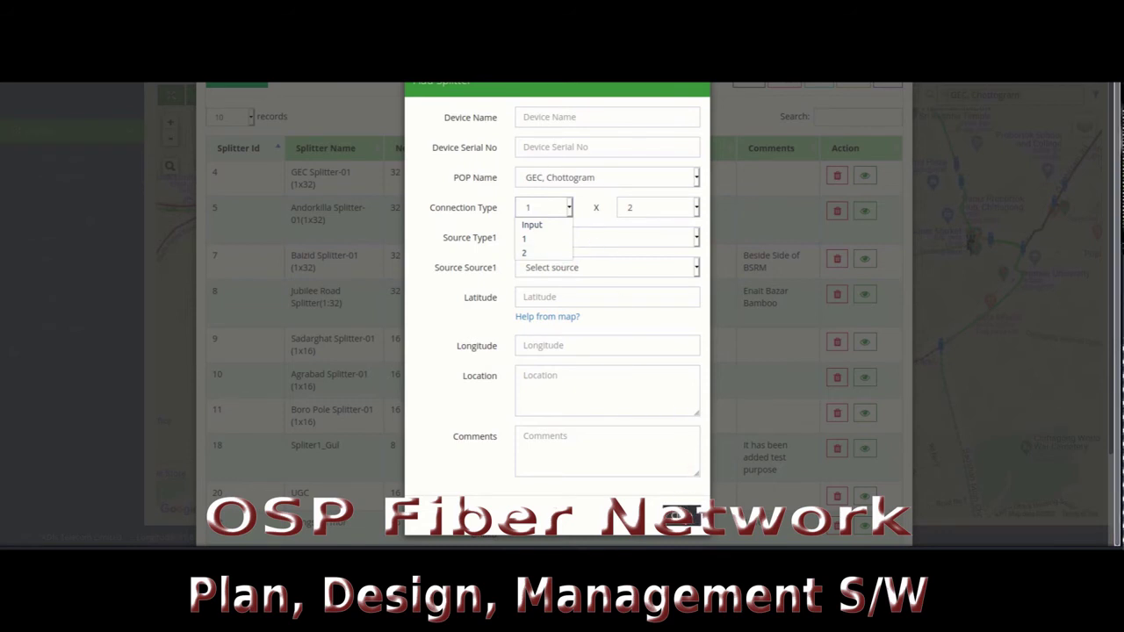
key(Escape)
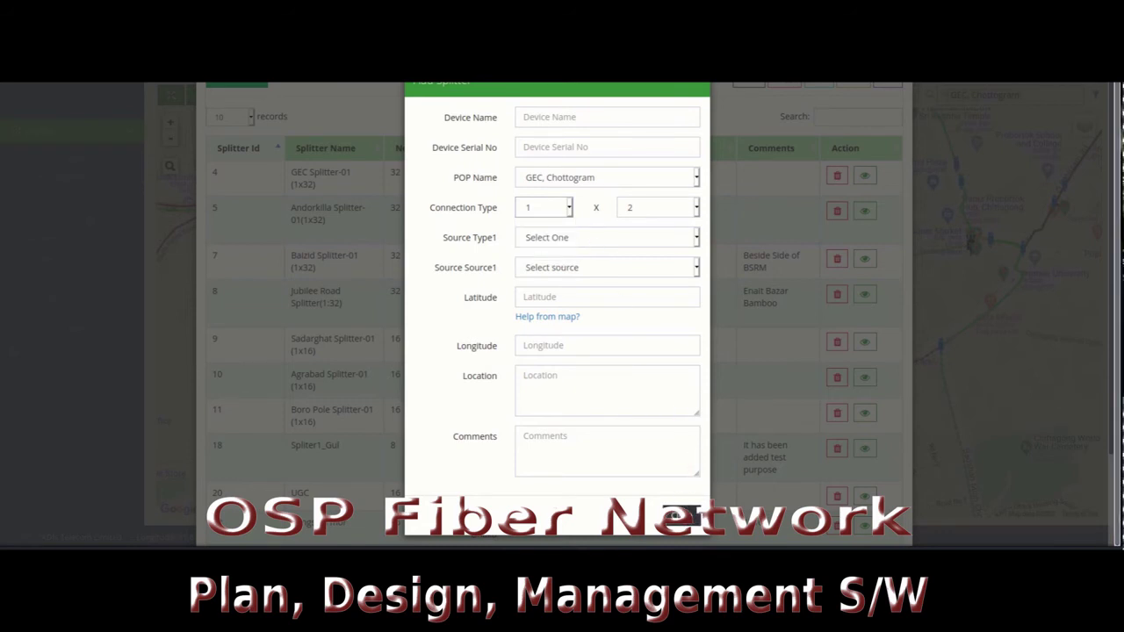
click(681, 516)
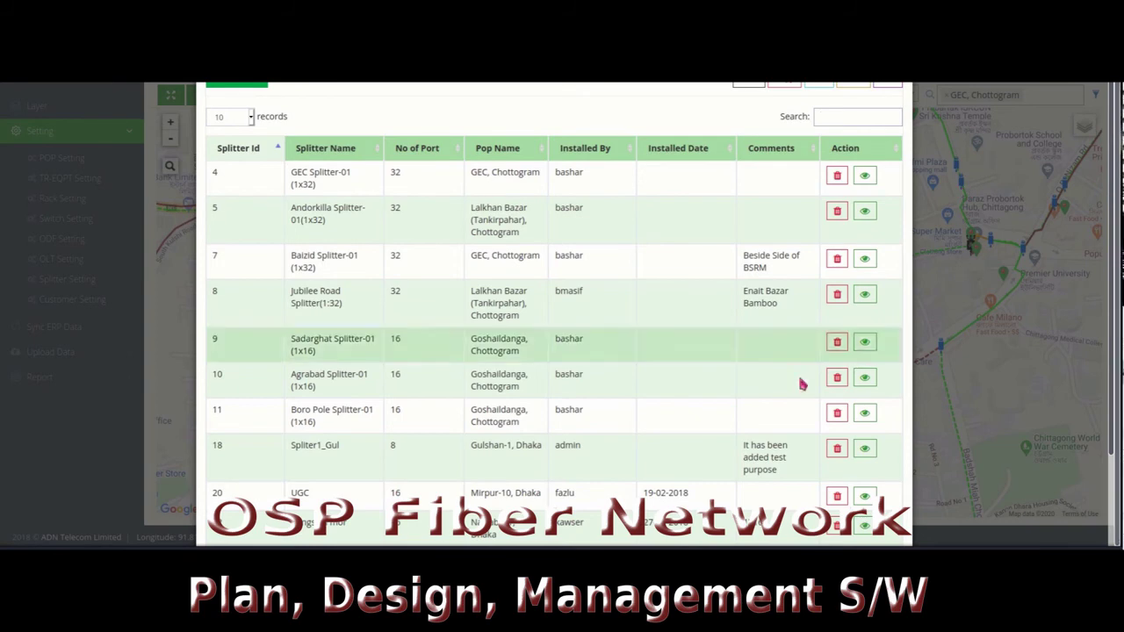
scroll(803, 380, down, 3)
Close the splitter table and the GEC, Chottogram POP popup, then glance at the Customer,TJ/DOM search list.
click(885, 529)
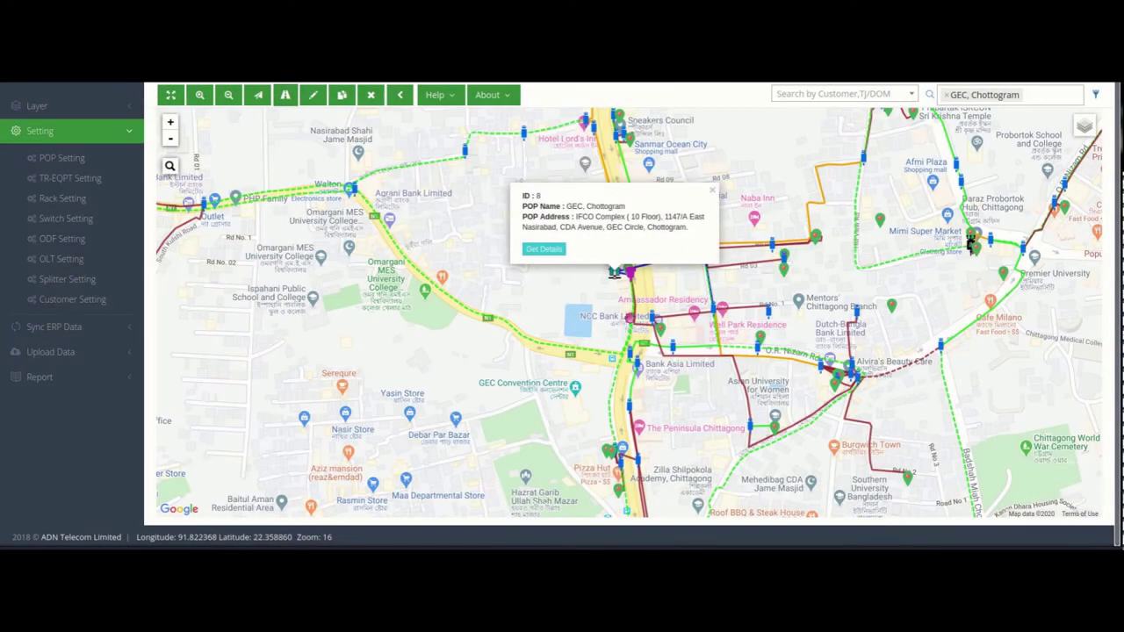
click(713, 192)
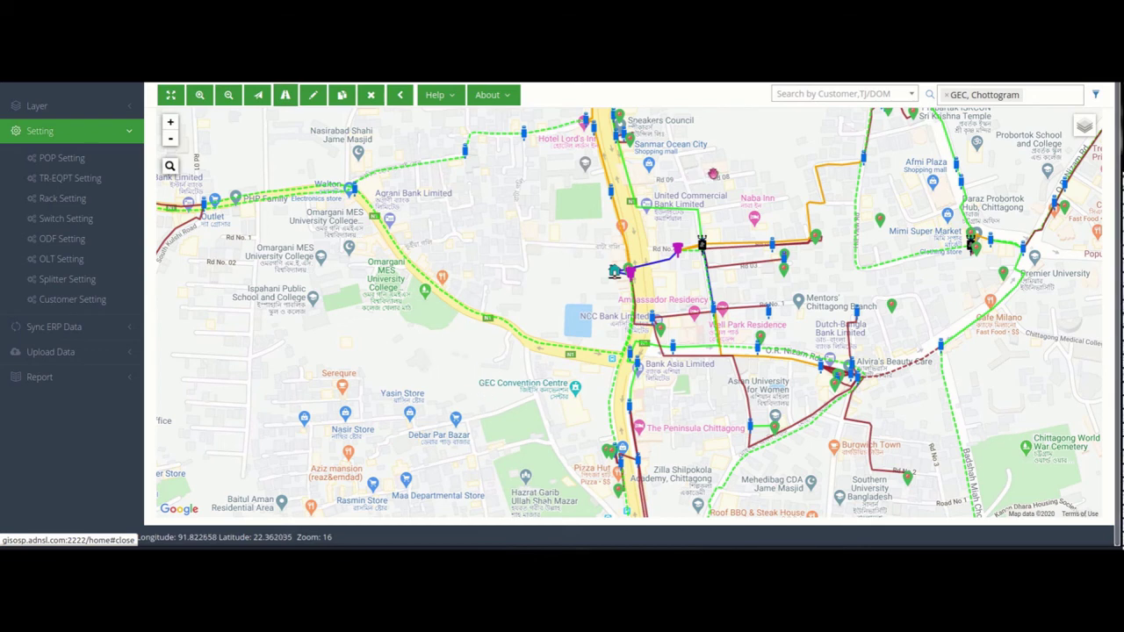
click(842, 94)
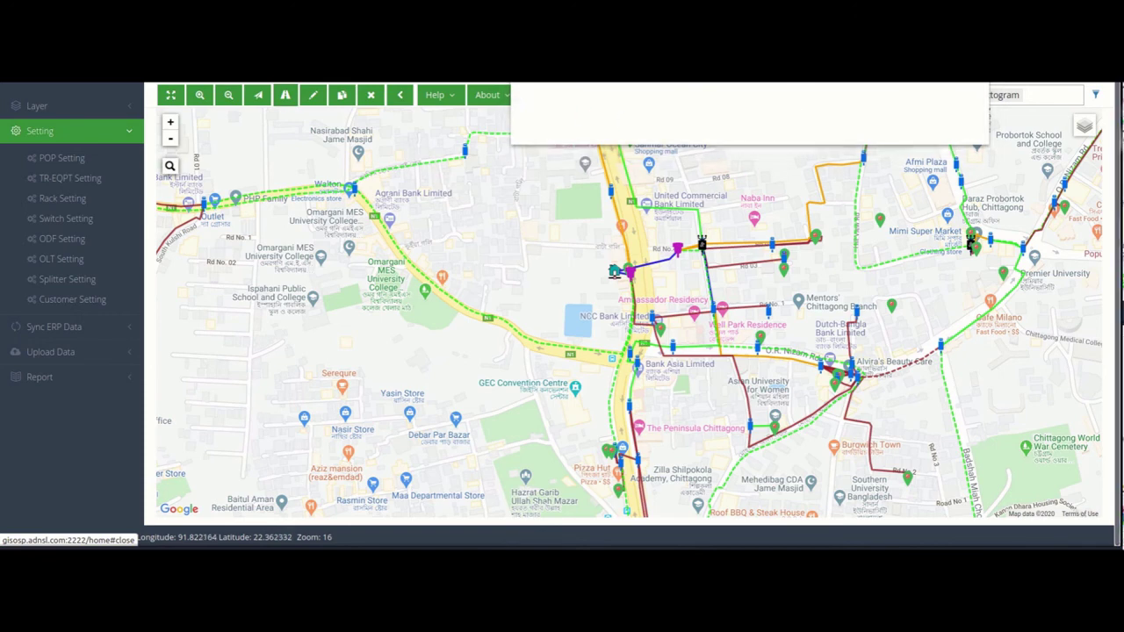
click(384, 90)
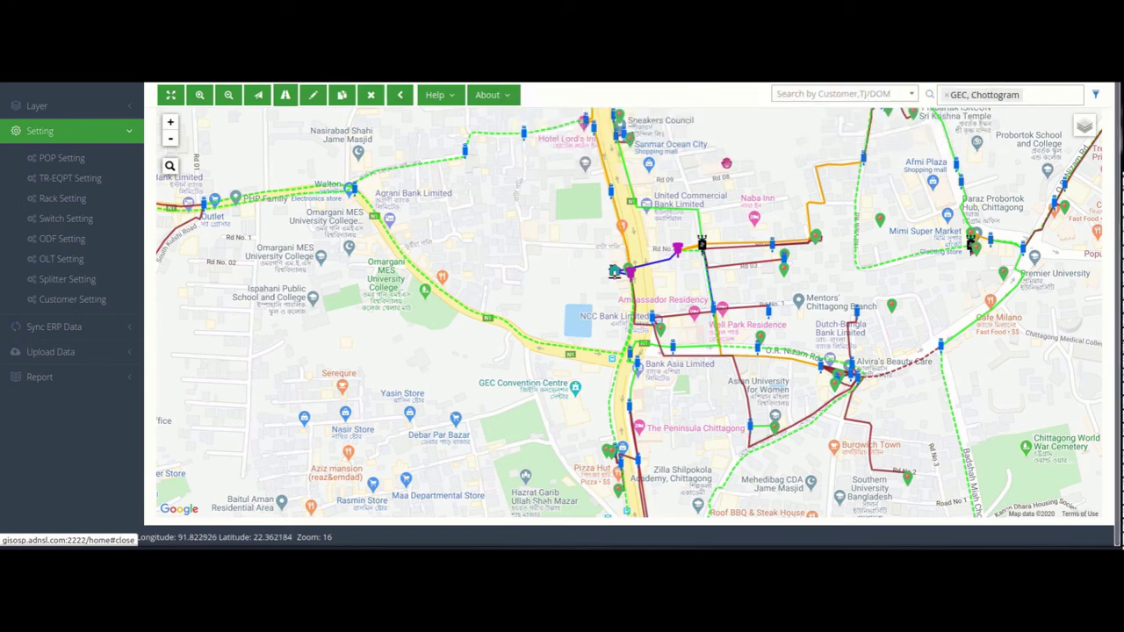